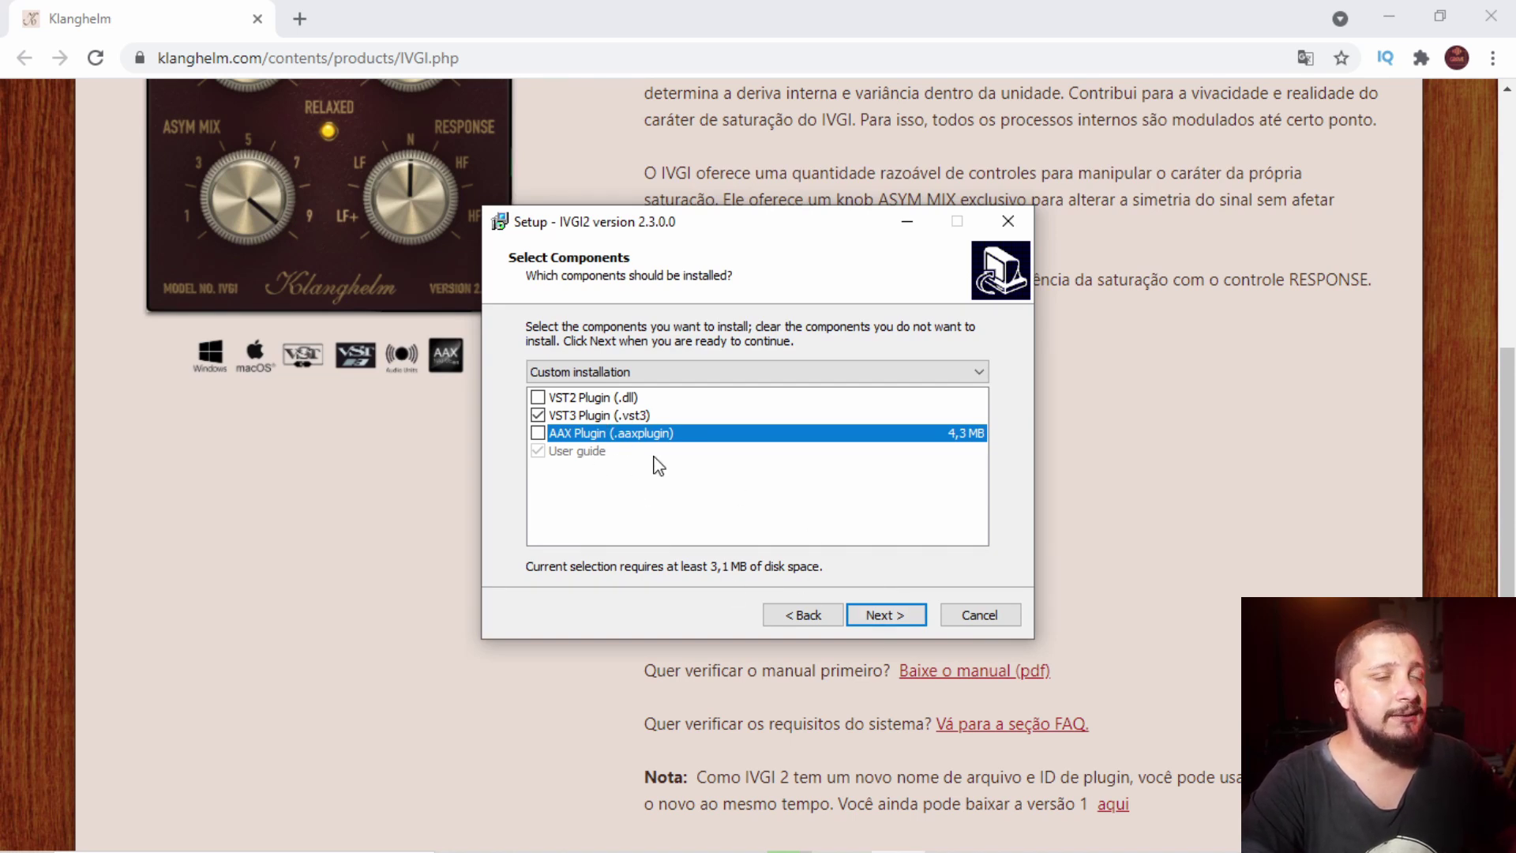
Install IVGI2 with the VST3 plugin component and the IVGI2 Start Menu folder, and exit the setup wizard.
{"action": "left_click", "coordinate": [876, 620]}
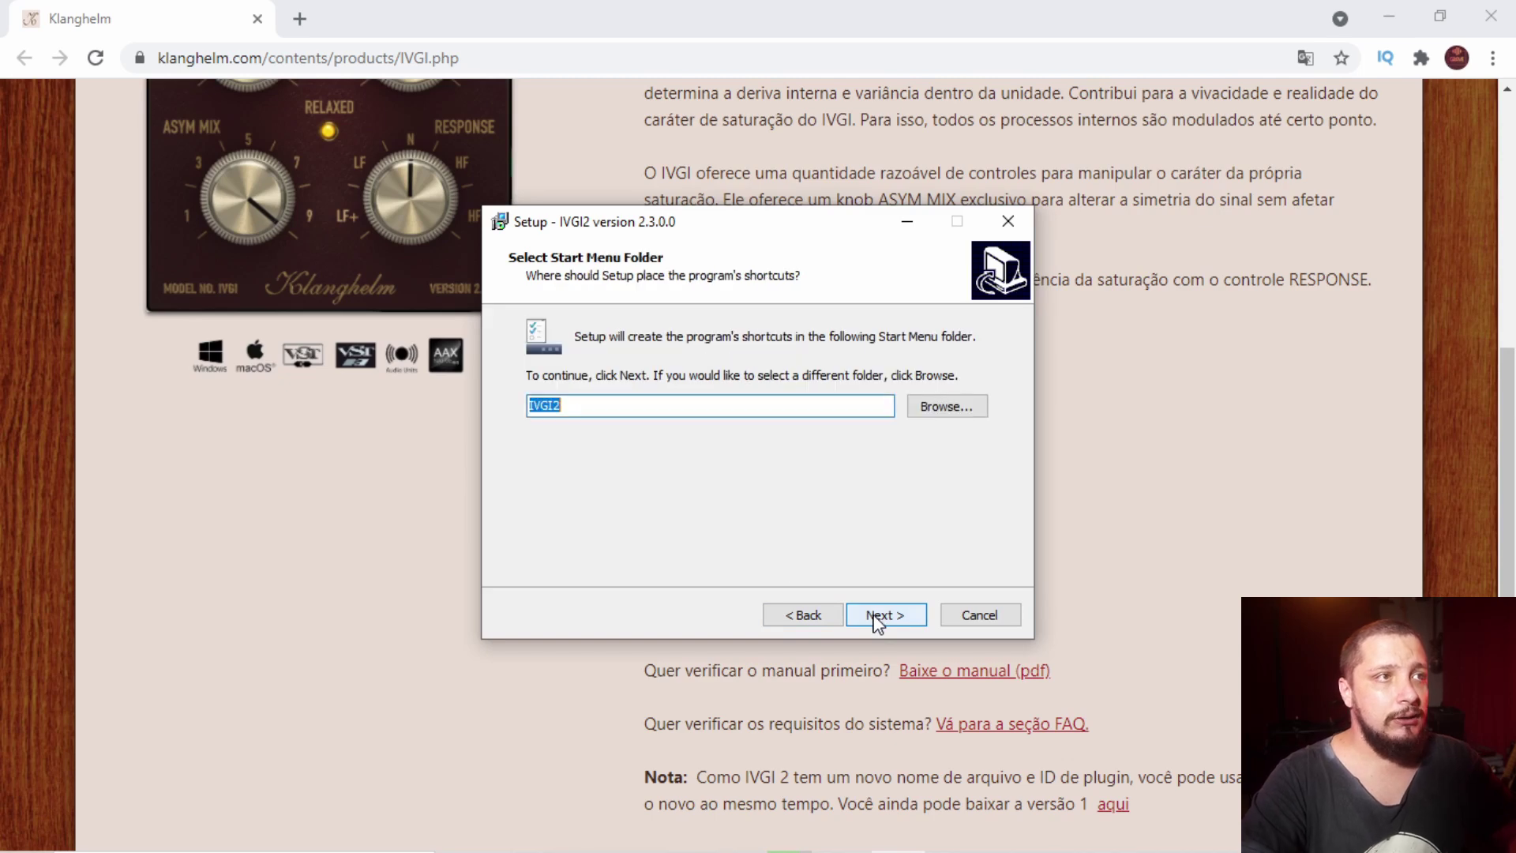
{"action": "left_click", "coordinate": [878, 619]}
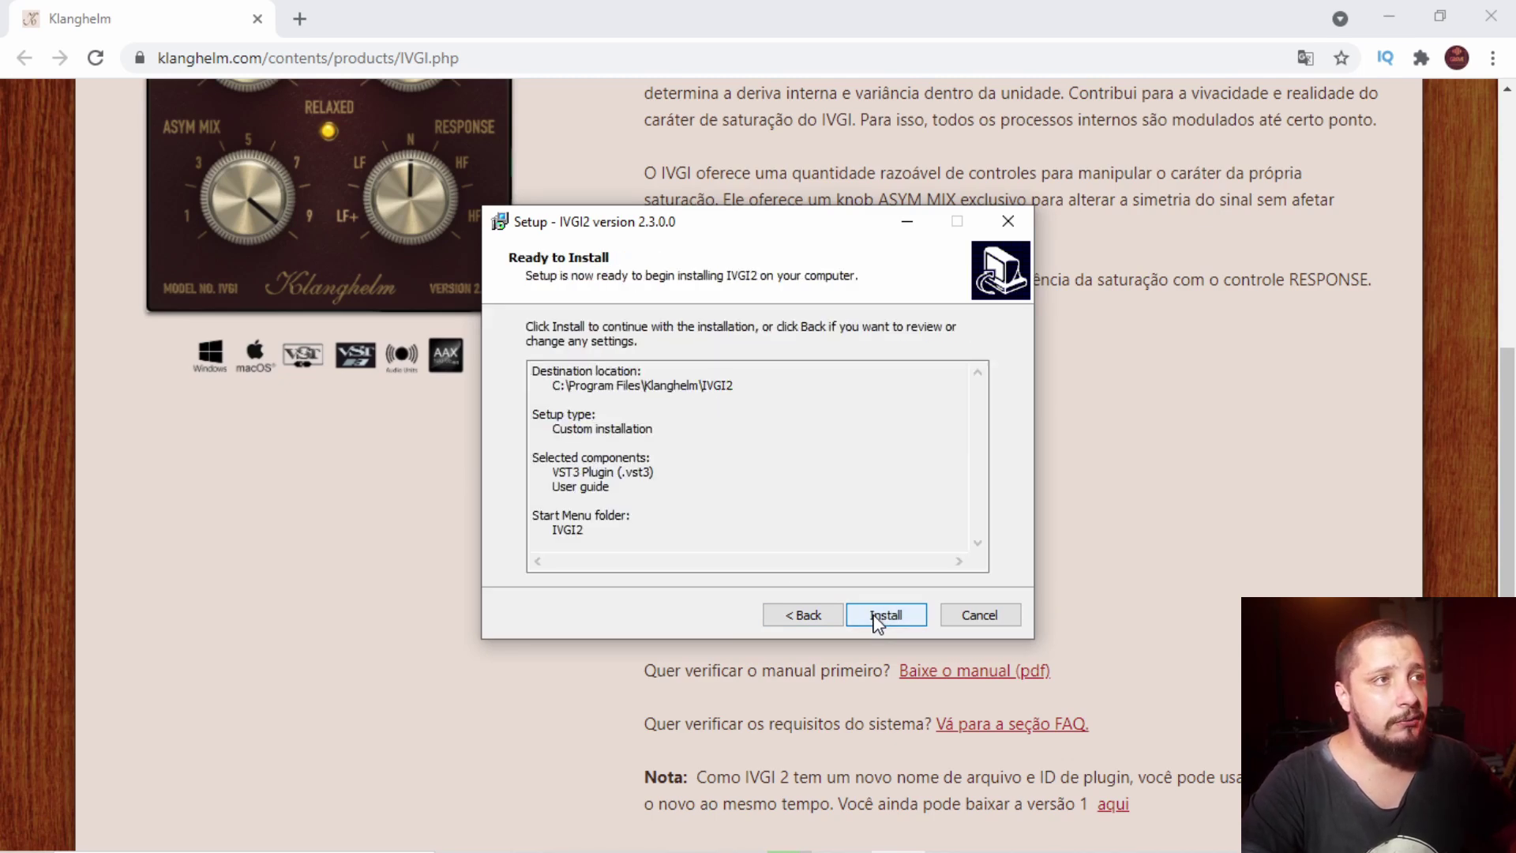
{"action": "left_click", "coordinate": [878, 619]}
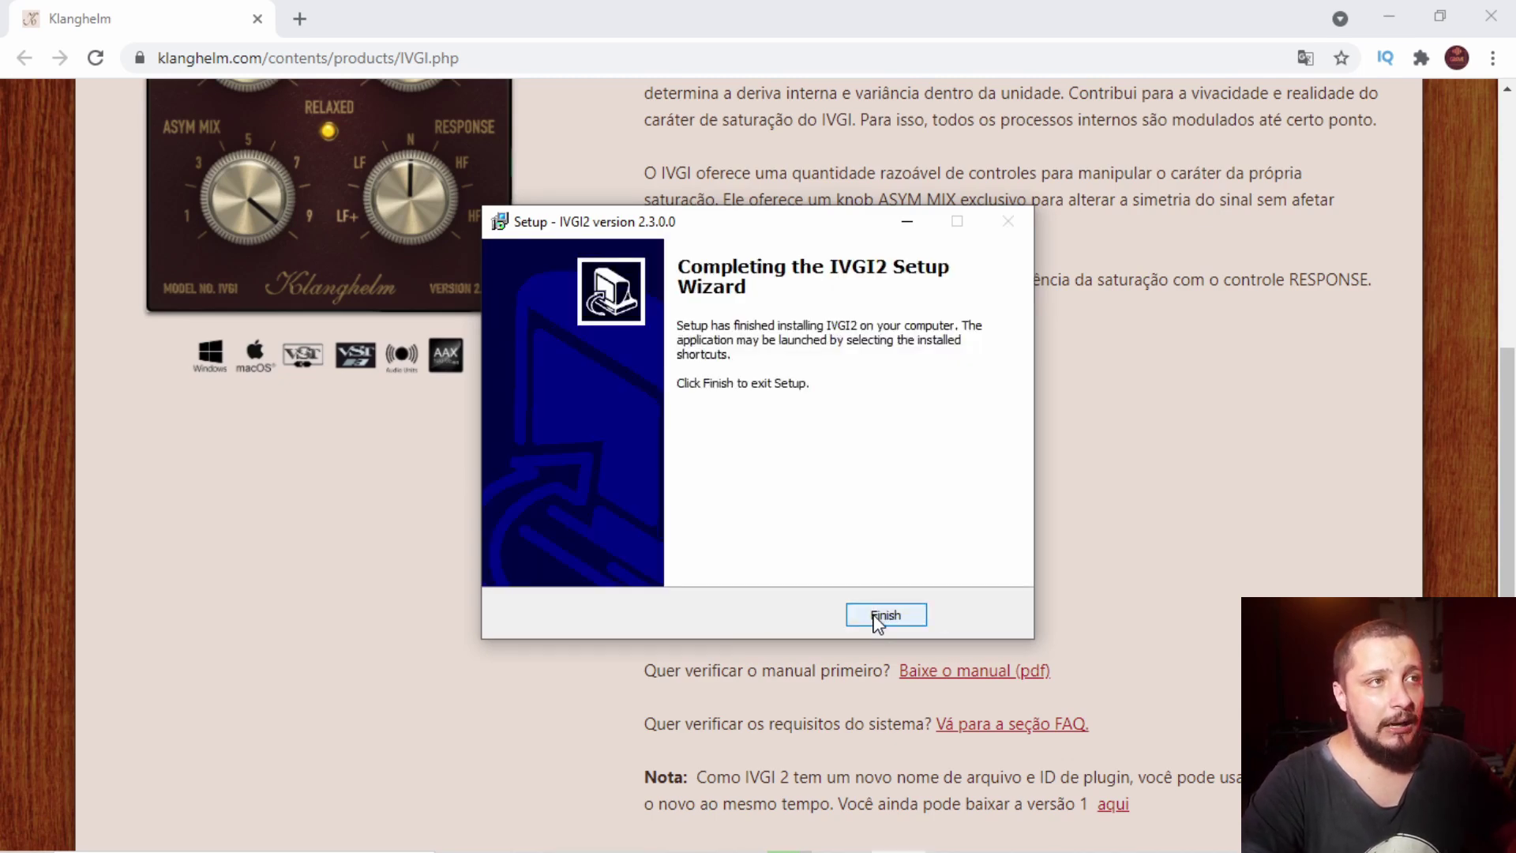
{"action": "left_click", "coordinate": [878, 620]}
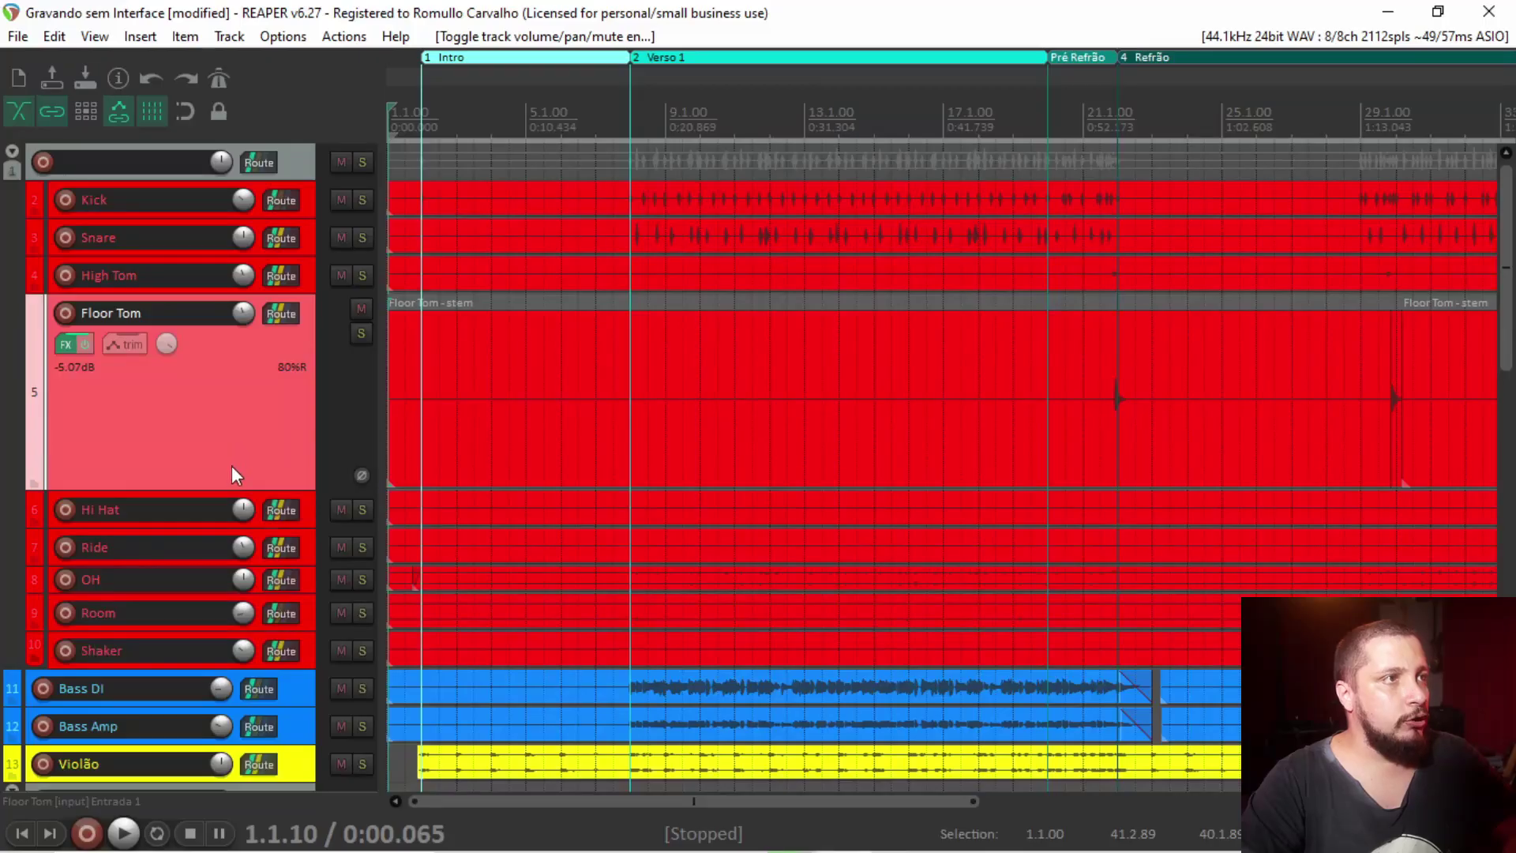
In REAPER, shrink the Floor Tom track to its neighbours' height and fit the whole song in the timeline.
{"action": "left_click_drag", "start_coordinate": [235, 489], "coordinate": [246, 268]}
{"action": "scroll", "coordinate": [774, 365], "scroll_direction": "down", "scroll_amount": 3}
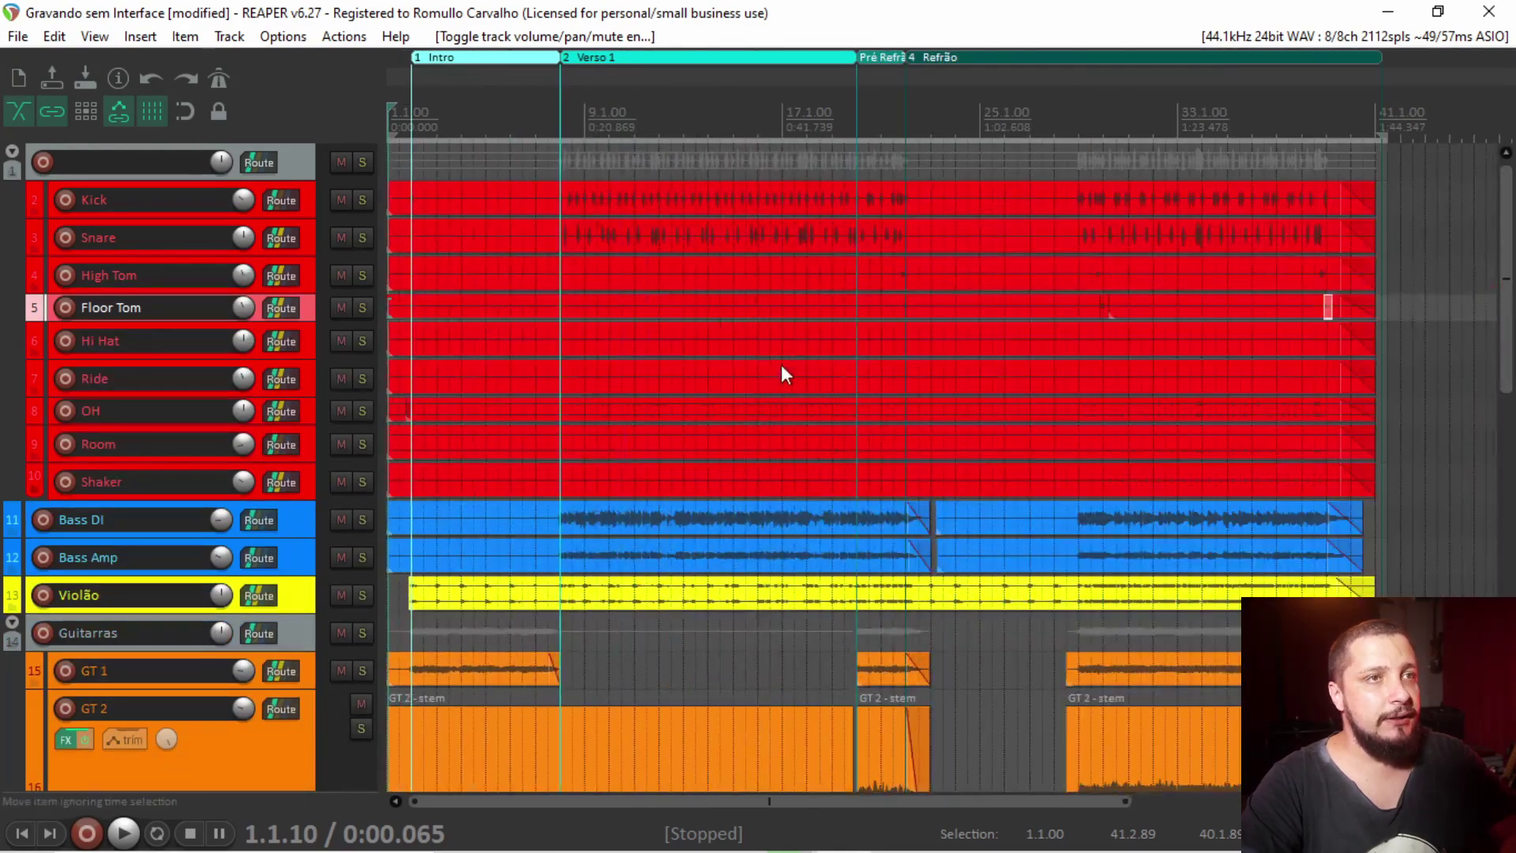
{"action": "left_click_drag", "start_coordinate": [1505, 343], "coordinate": [1505, 592]}
{"action": "scroll", "coordinate": [1113, 569], "scroll_direction": "down", "scroll_amount": 2}
{"action": "scroll", "coordinate": [1113, 568], "scroll_direction": "up", "scroll_amount": 2}
Play the song from the Verso 1 marker while looking over the guitar, keyboard and vocal tracks, and stop playback.
{"action": "key", "text": "space"}
{"action": "key", "text": "2"}
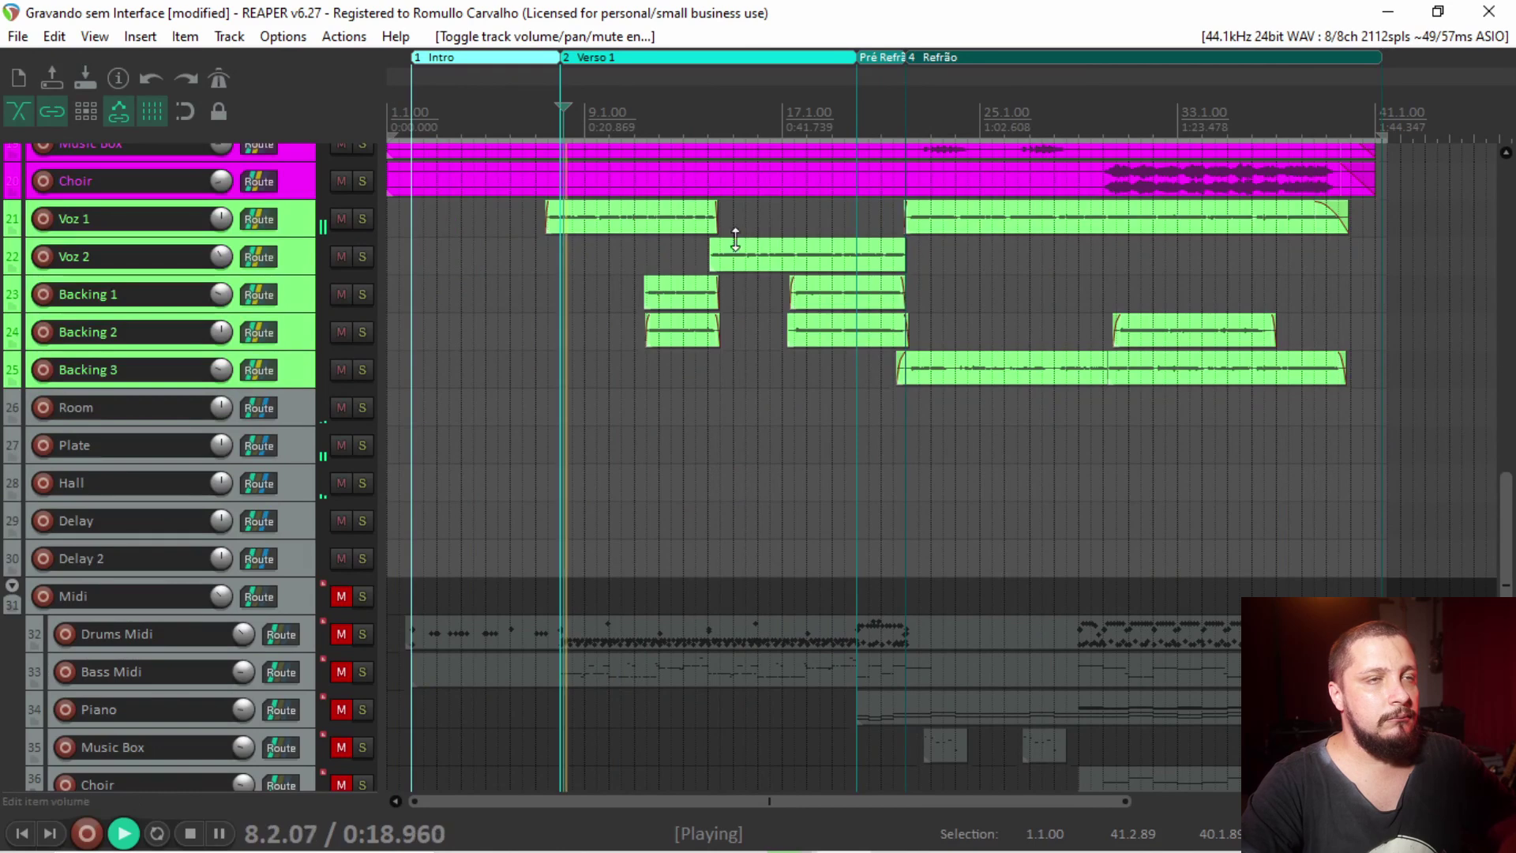
{"action": "scroll", "coordinate": [1438, 530], "scroll_direction": "up", "scroll_amount": 5}
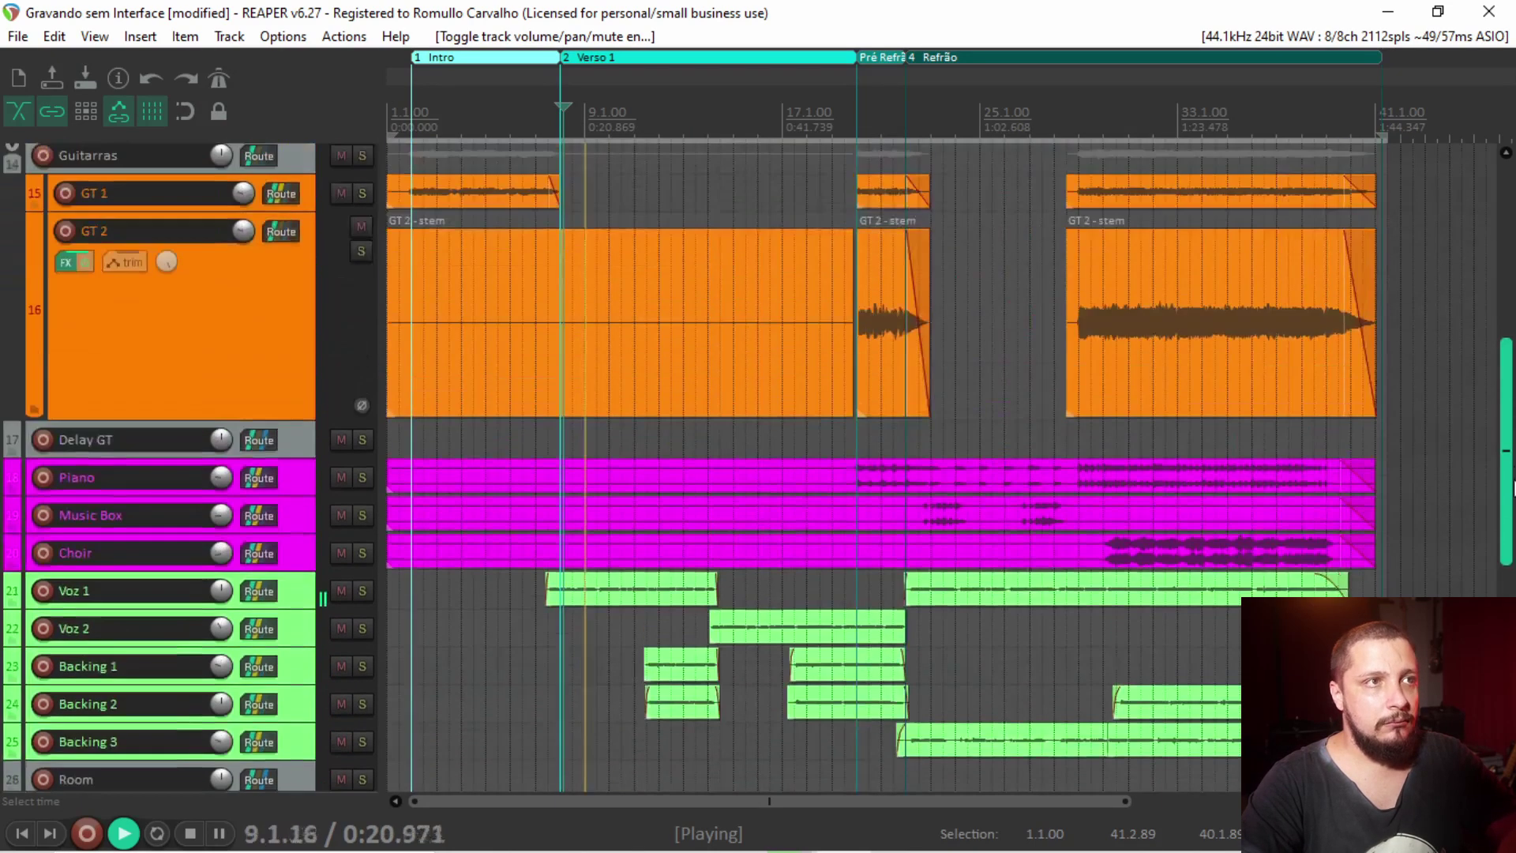
{"action": "scroll", "coordinate": [1423, 482], "scroll_direction": "down", "scroll_amount": 3}
{"action": "scroll", "coordinate": [1423, 483], "scroll_direction": "up", "scroll_amount": 3}
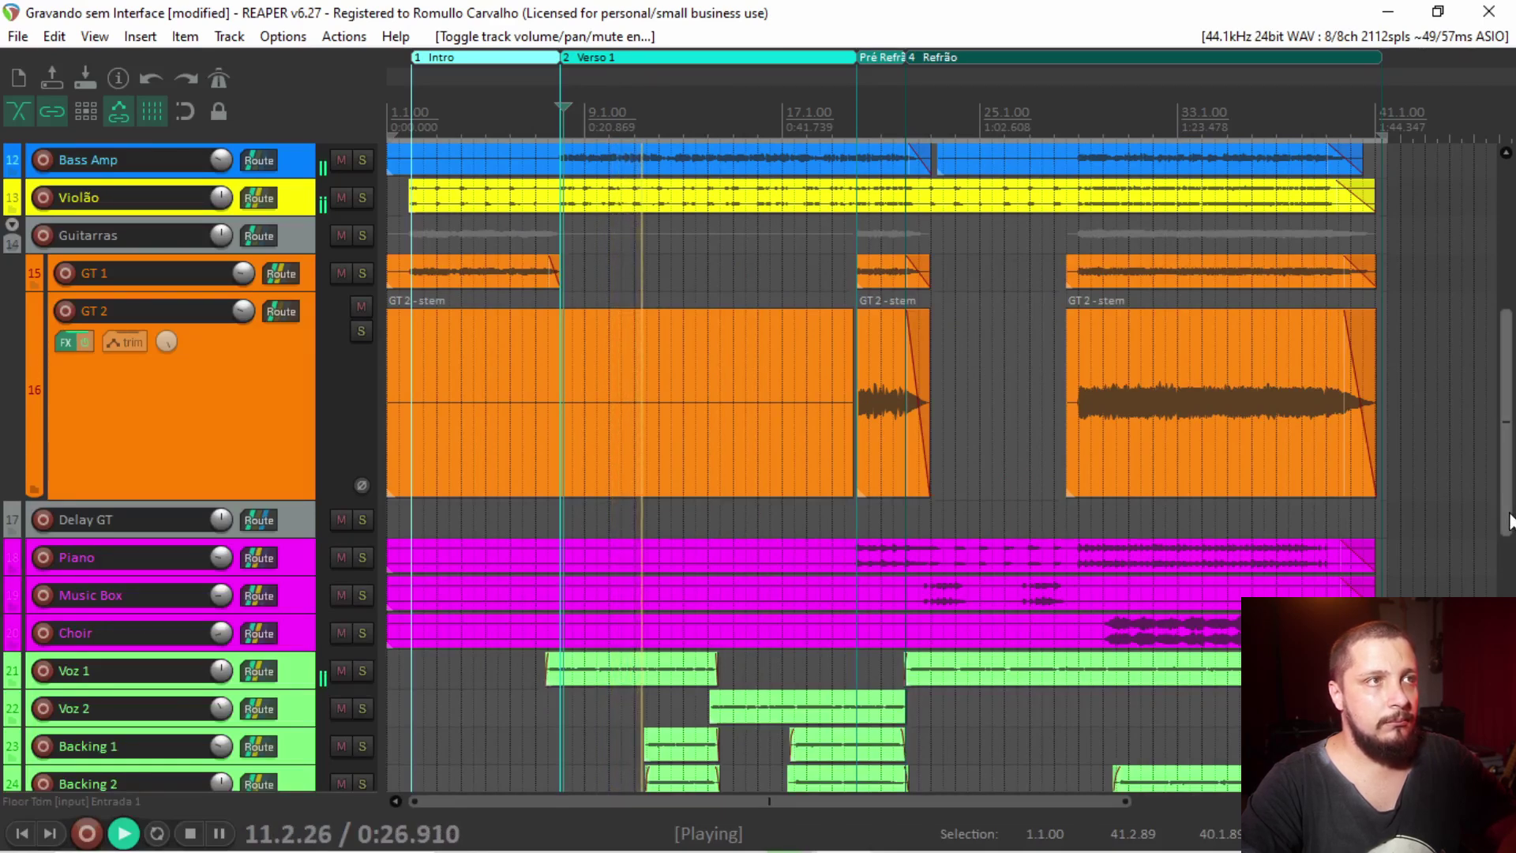
{"action": "key", "text": "space"}
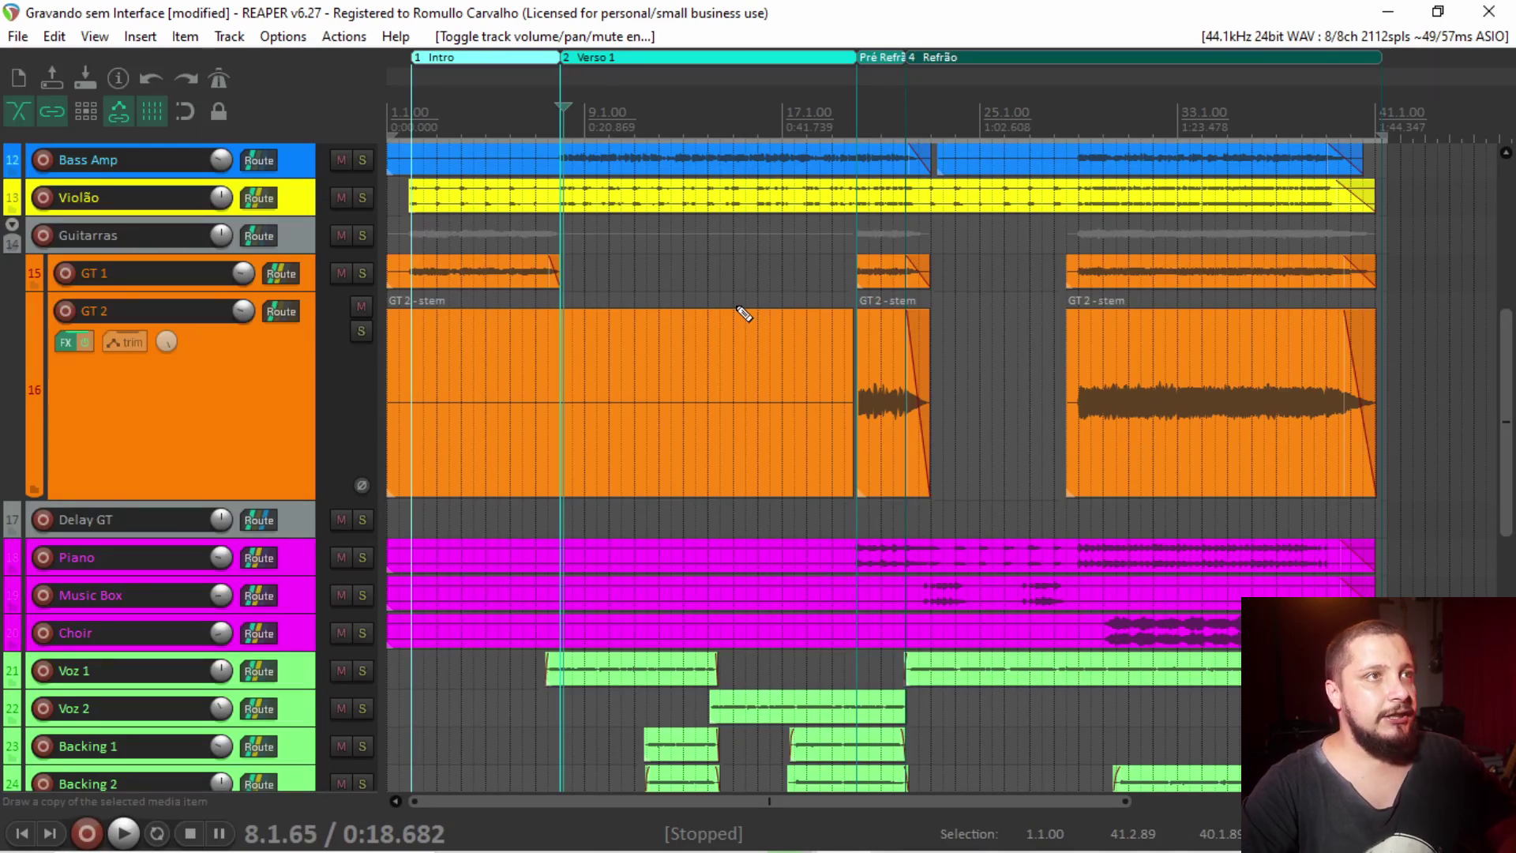
Show the mixer and remove the Fresh Air effect from the master track's chain.
{"action": "key", "text": "ctrl+m"}
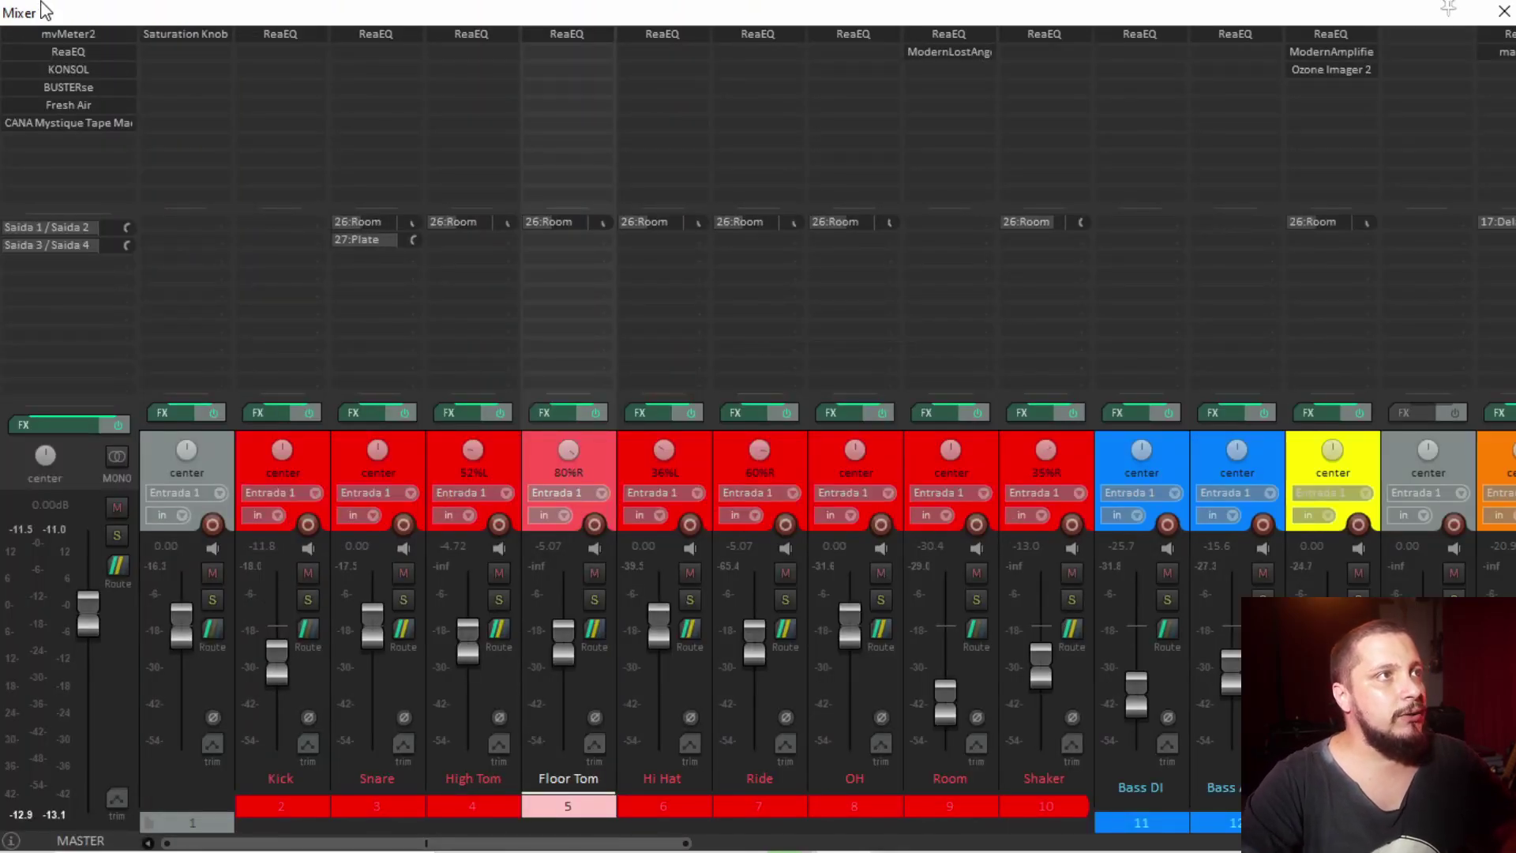
{"action": "left_click", "coordinate": [61, 111]}
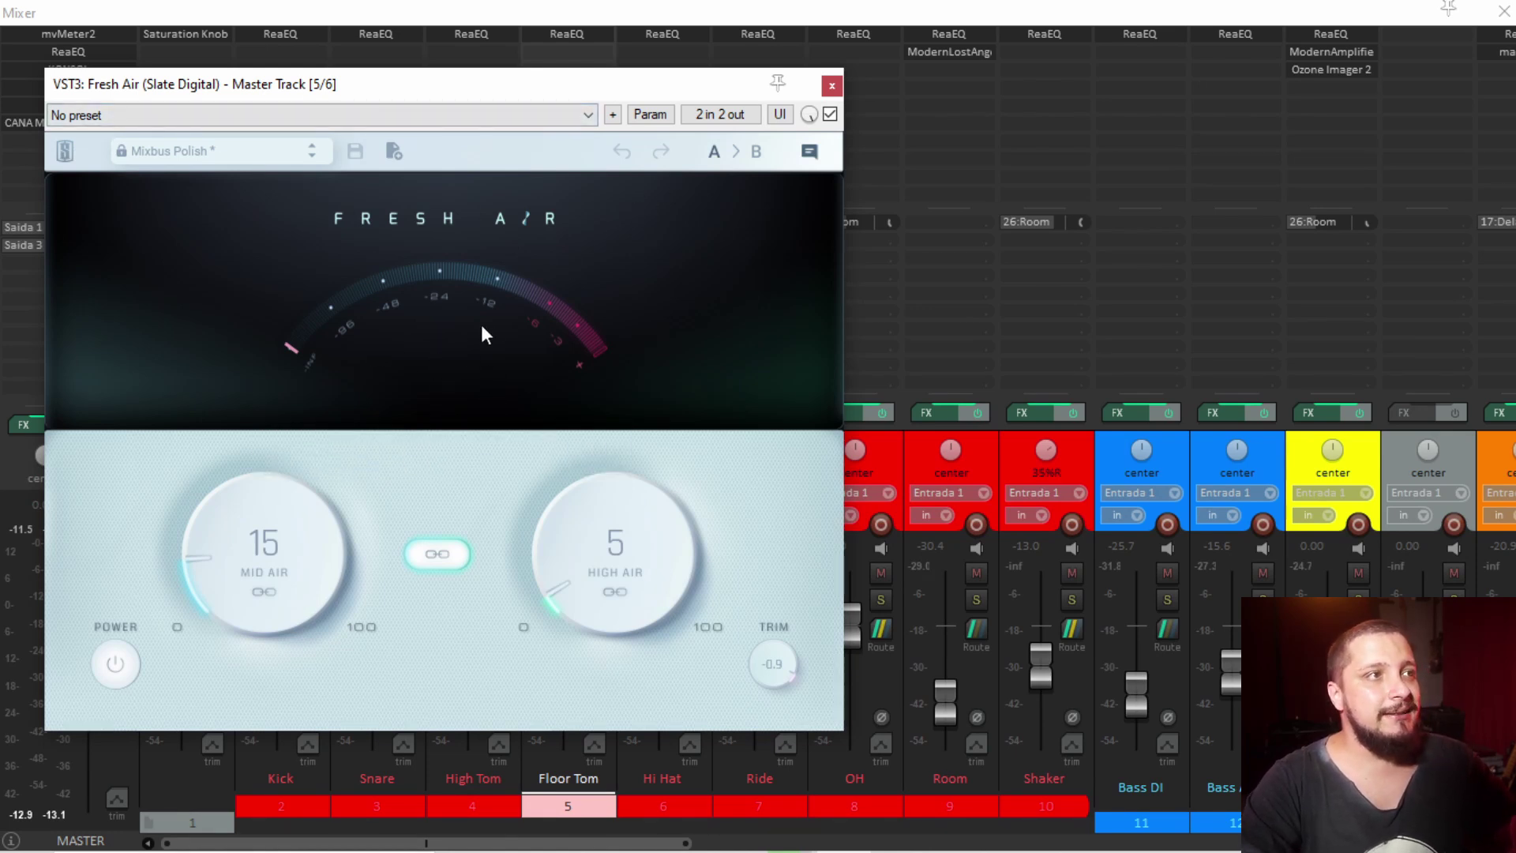
{"action": "left_click", "coordinate": [832, 86]}
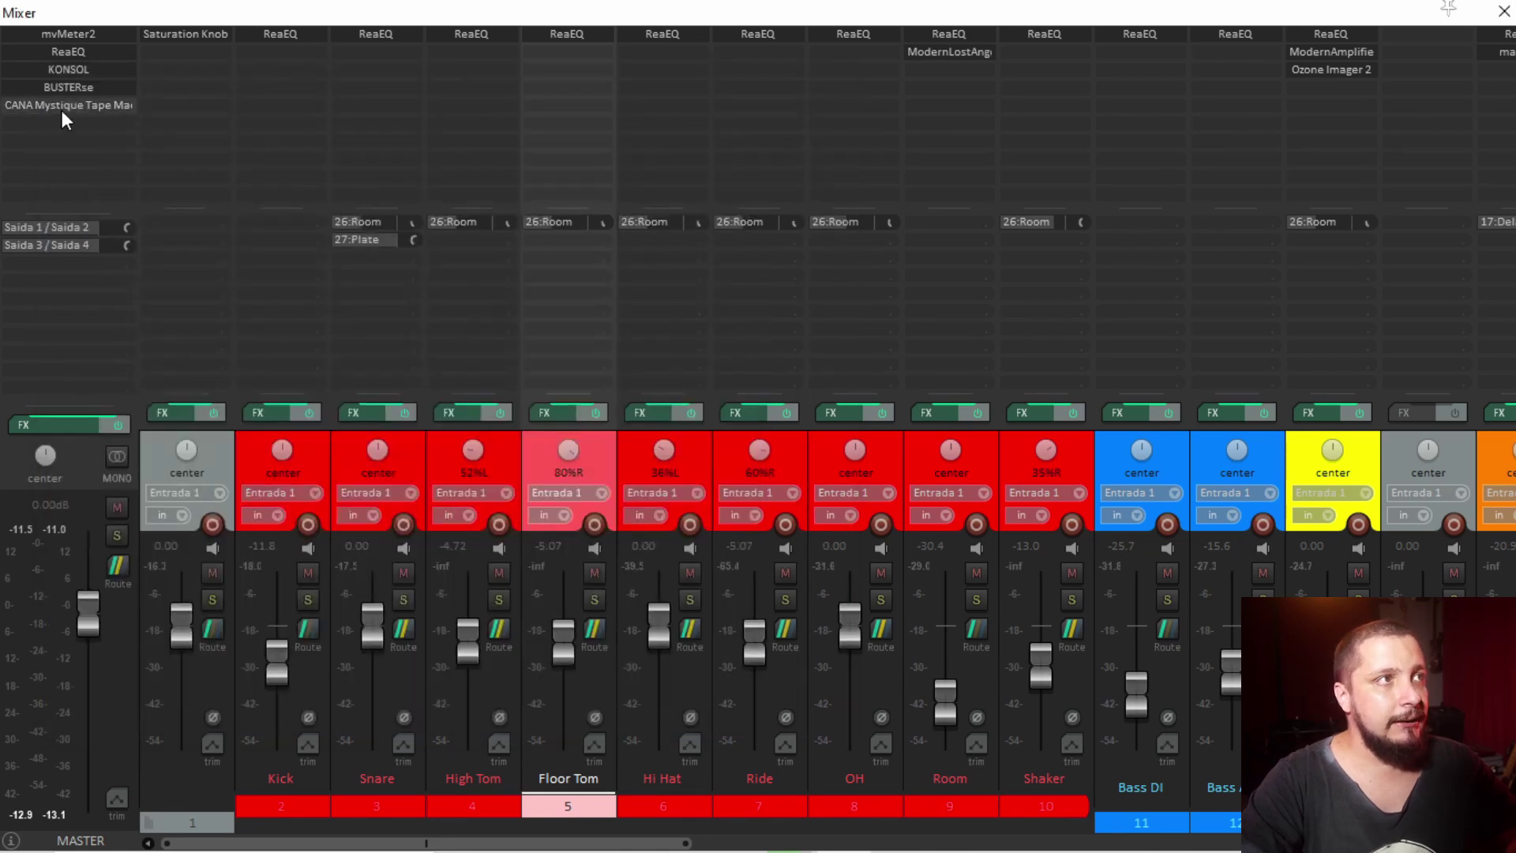
Add the newly installed VST3 IVGI2 to the master track and place it before CANA Mystique Tape Machine.
{"action": "double_click", "coordinate": [62, 122]}
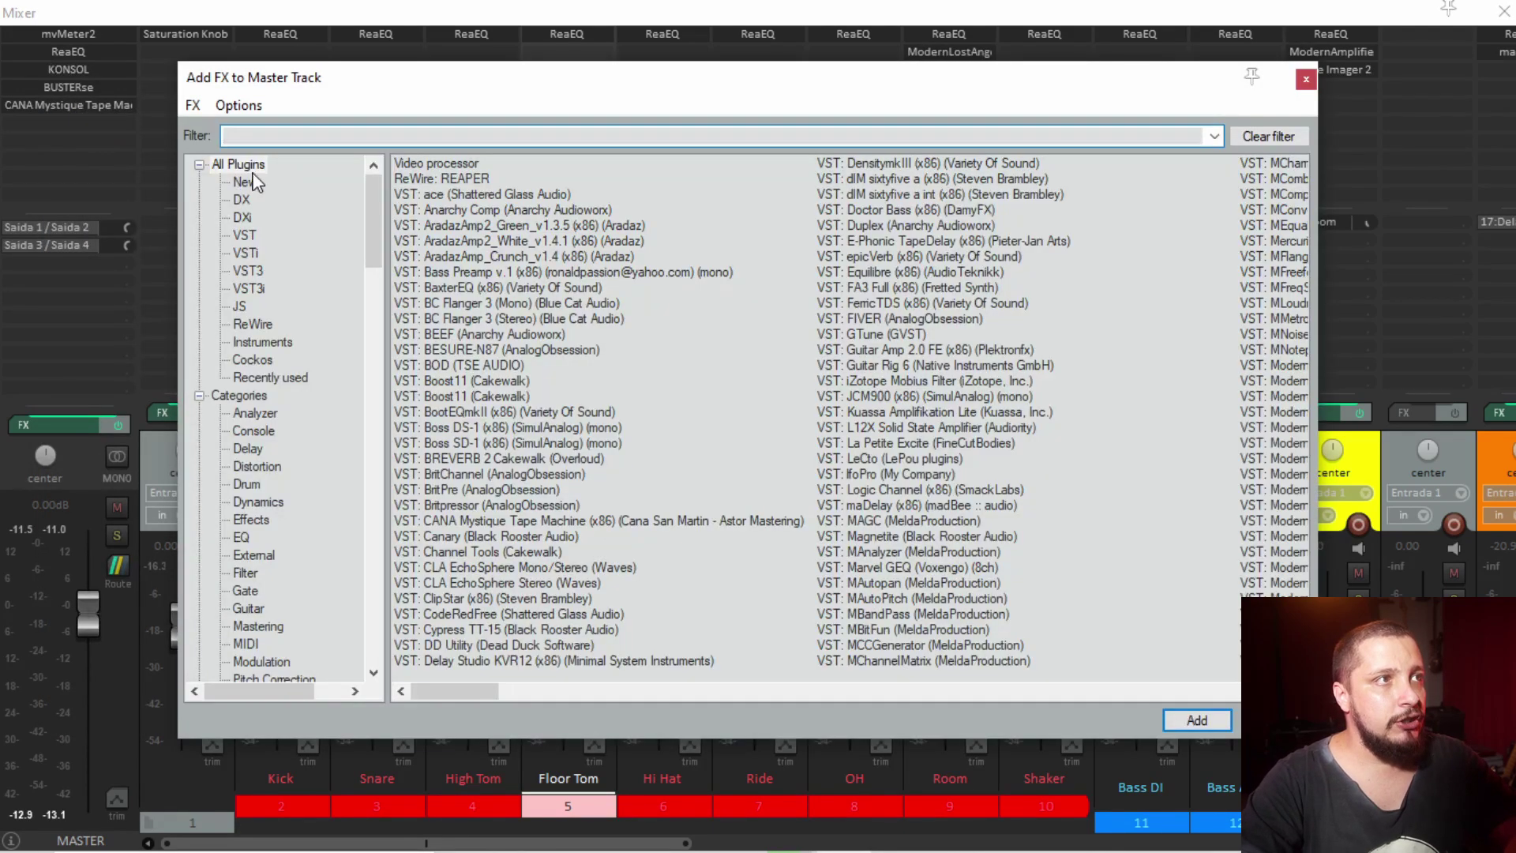
{"action": "left_click", "coordinate": [245, 182]}
{"action": "double_click", "coordinate": [446, 209]}
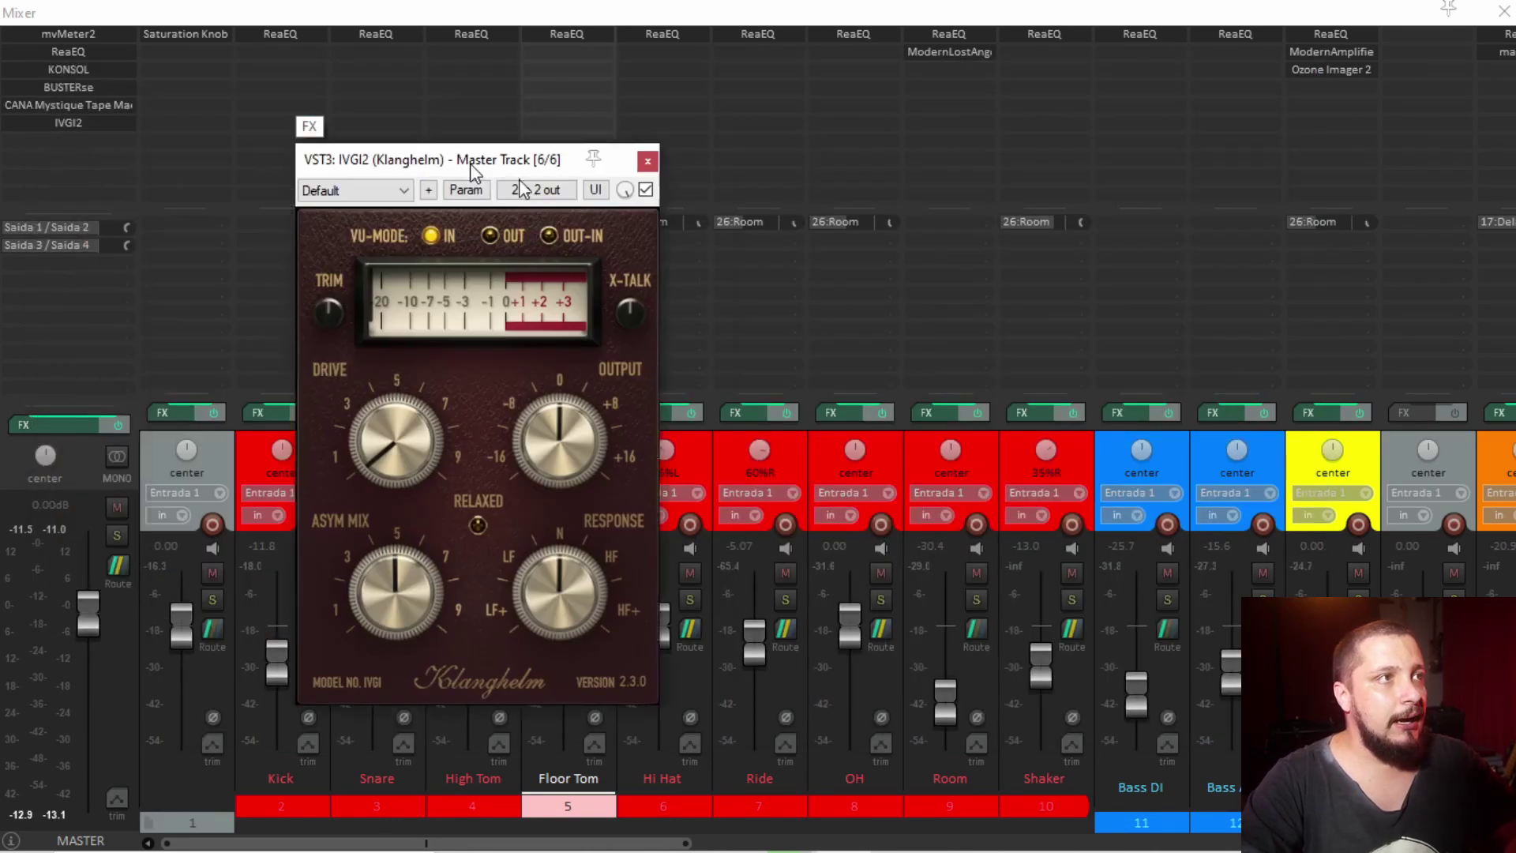
{"action": "left_click_drag", "start_coordinate": [83, 124], "coordinate": [82, 112]}
{"action": "left_click", "coordinate": [85, 111]}
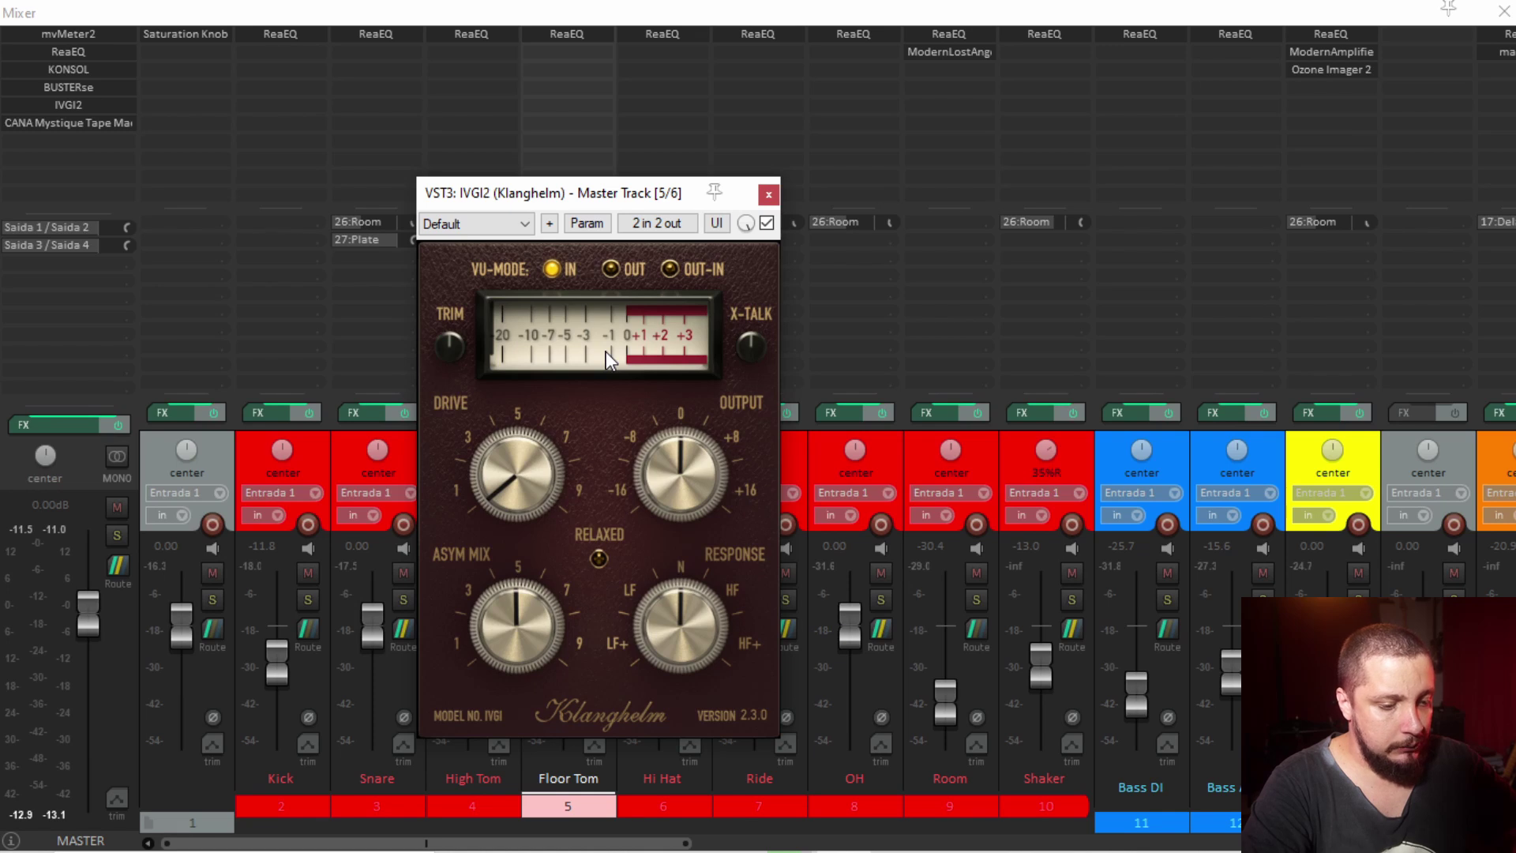
Try the master IVGI2's Drive at about 6 and return it to its minimum.
{"action": "left_click_drag", "start_coordinate": [526, 409], "coordinate": [518, 446]}
{"action": "left_click_drag", "start_coordinate": [499, 533], "coordinate": [532, 383]}
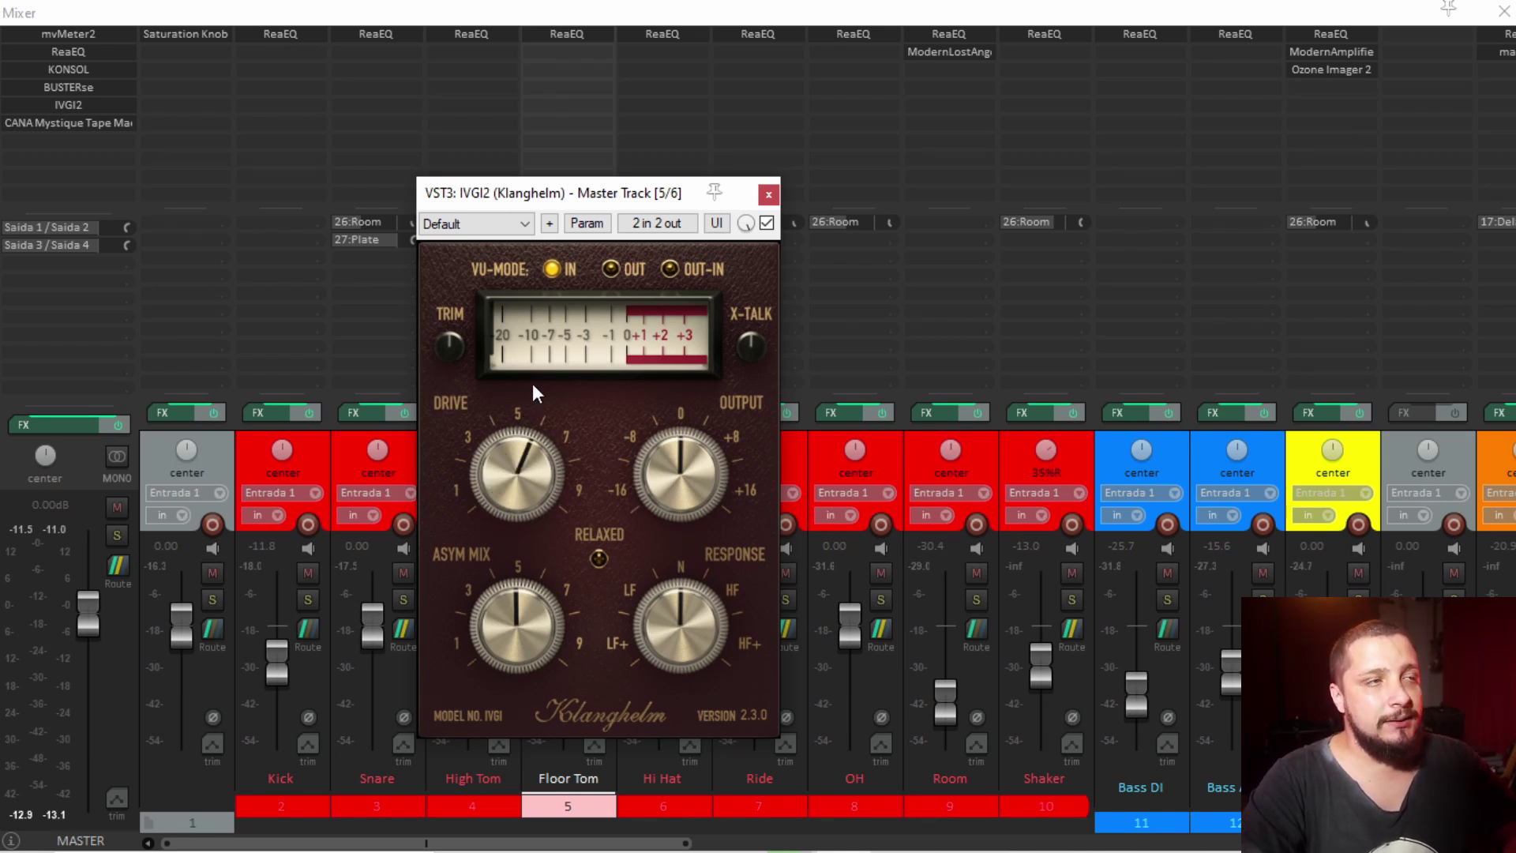
{"action": "left_click_drag", "start_coordinate": [524, 442], "coordinate": [499, 544]}
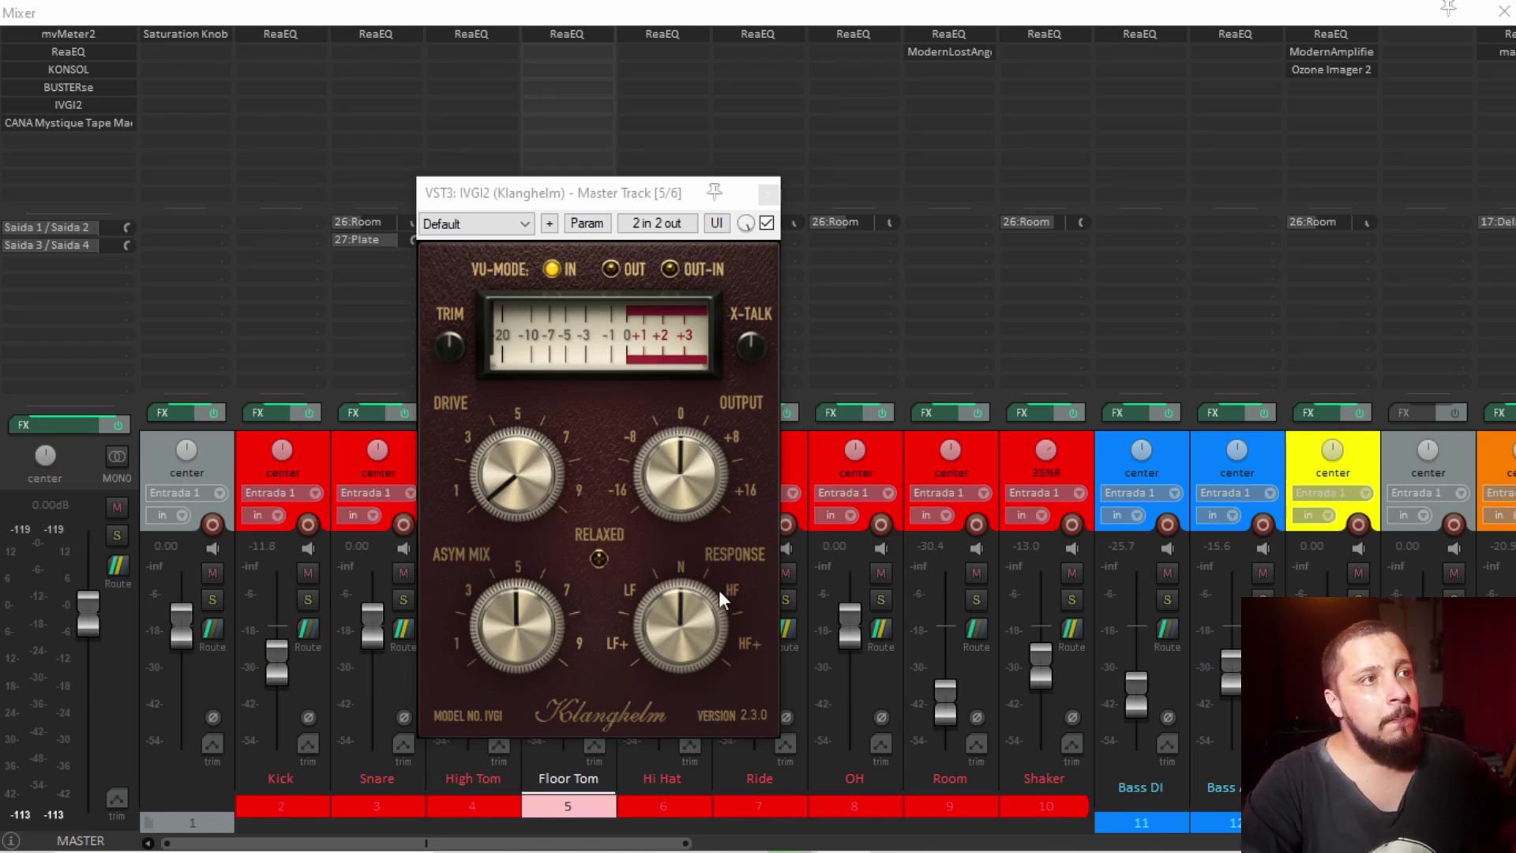
Try the master IVGI2's Response toward LF+ and fully toward HF+, and return it to about N.
{"action": "left_click_drag", "start_coordinate": [660, 636], "coordinate": [661, 682]}
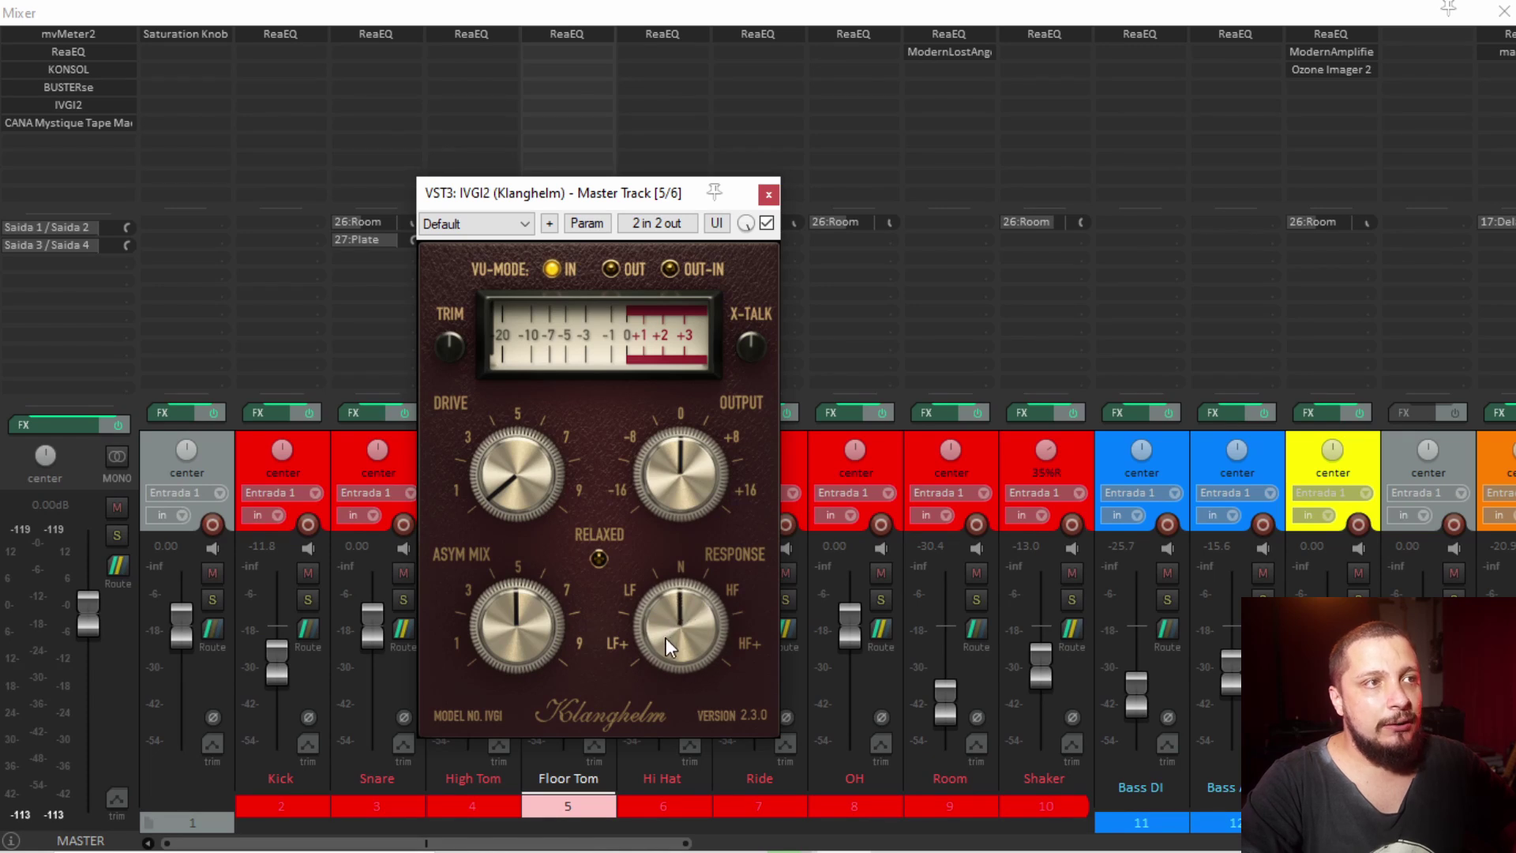
{"action": "left_click_drag", "start_coordinate": [662, 622], "coordinate": [829, 473]}
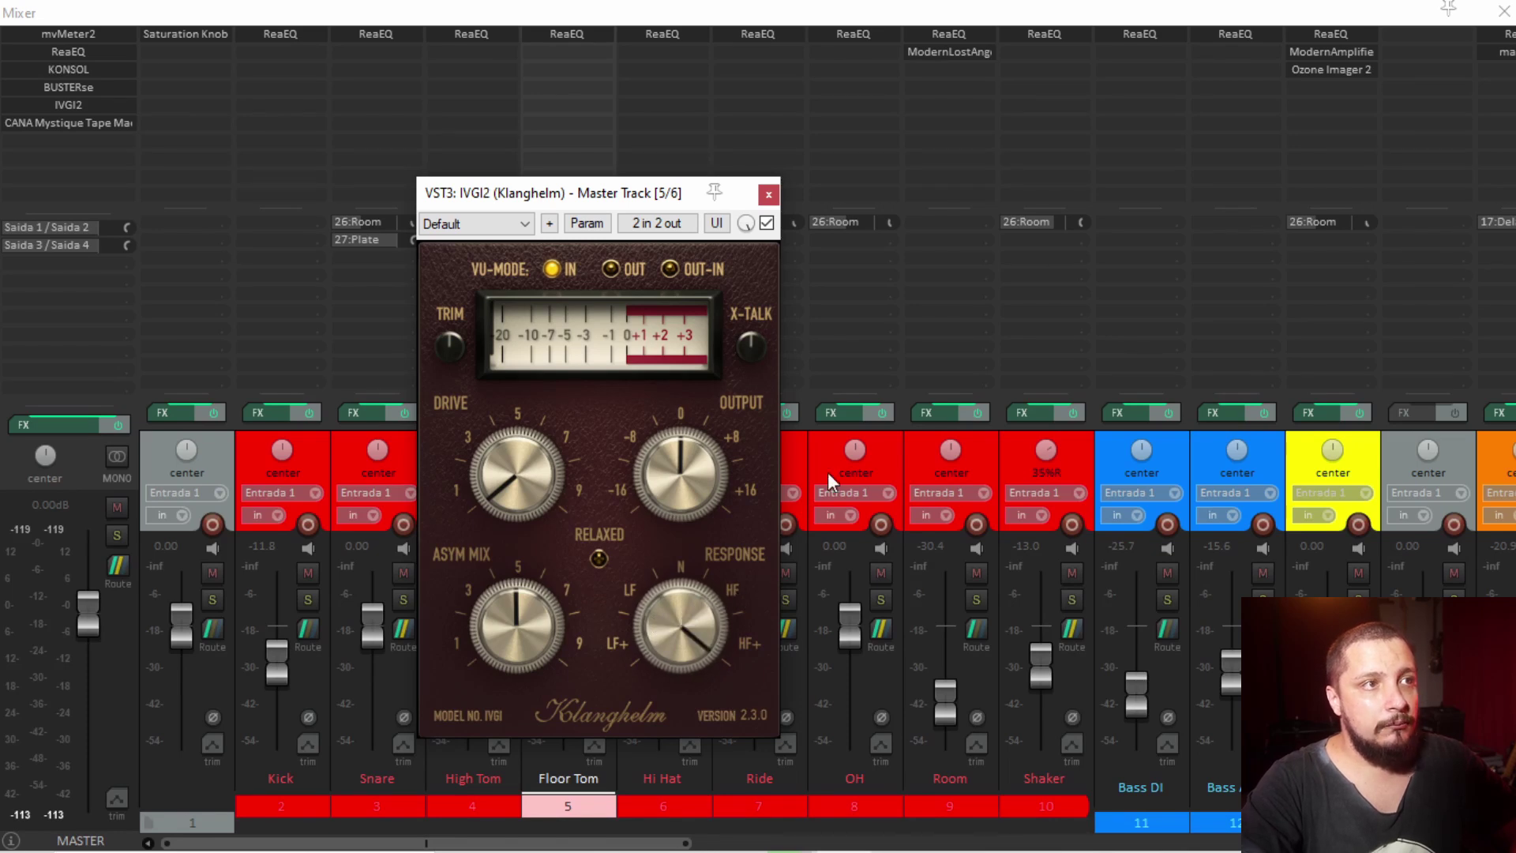
{"action": "left_click_drag", "start_coordinate": [802, 533], "coordinate": [689, 616]}
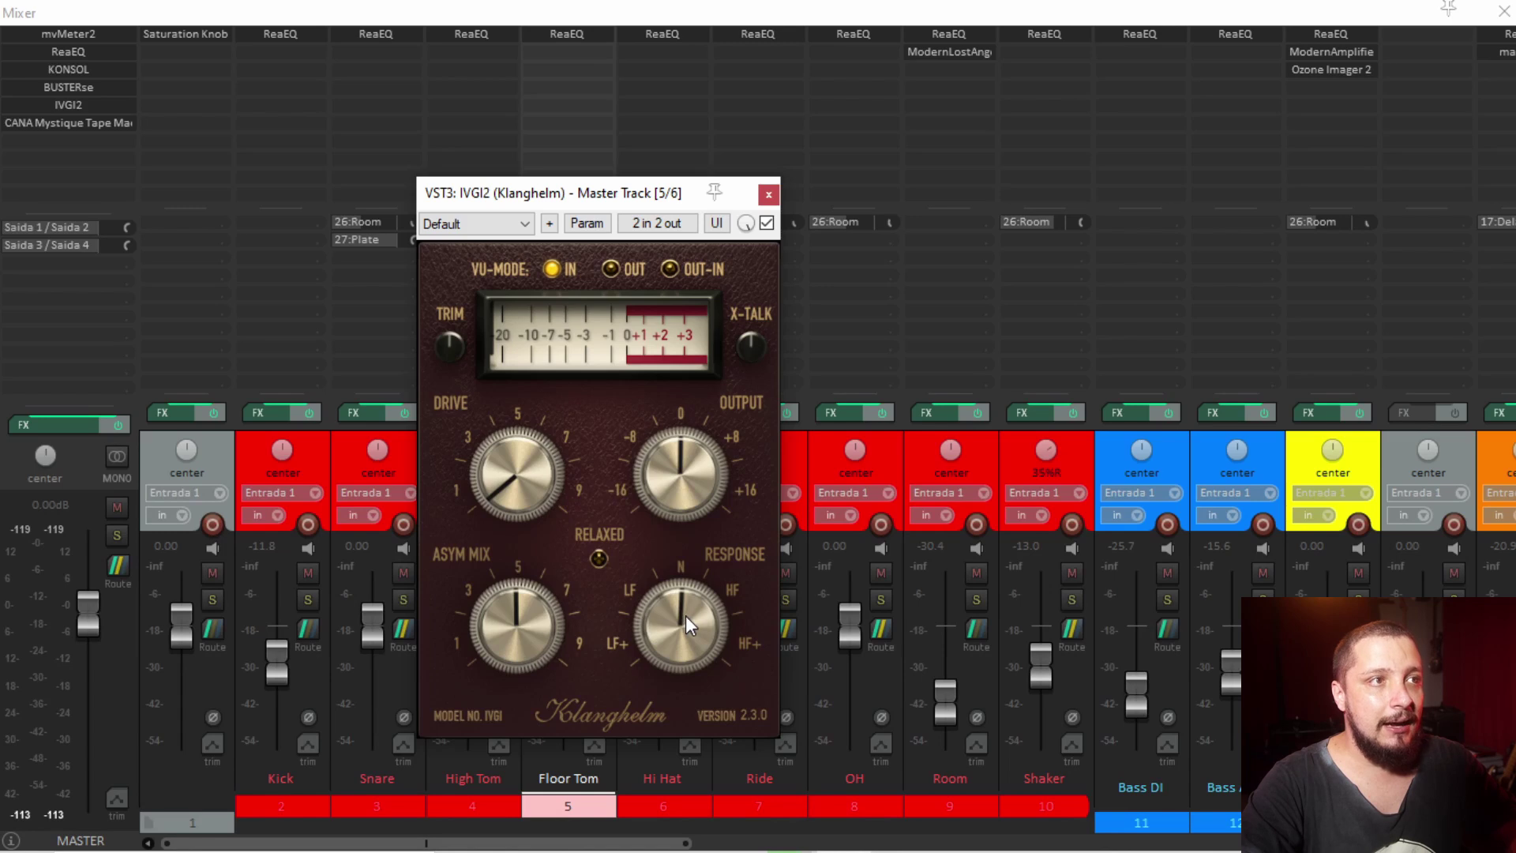
{"action": "left_click_drag", "start_coordinate": [686, 615], "coordinate": [686, 622]}
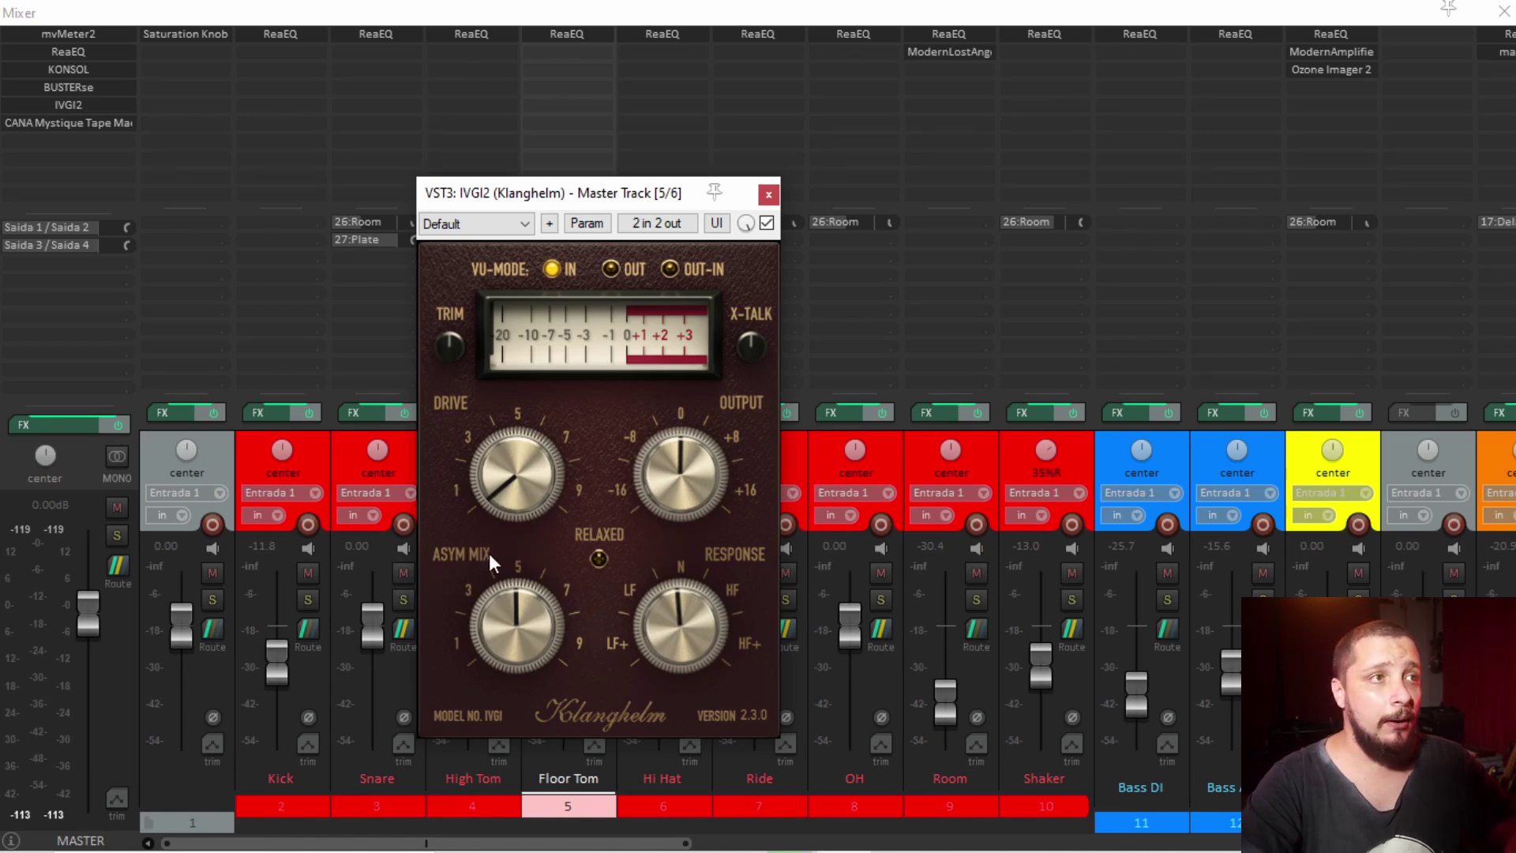
With the song playing, set the master IVGI2's Drive to just under 3 and its Response to about HF.
{"action": "key", "text": "space"}
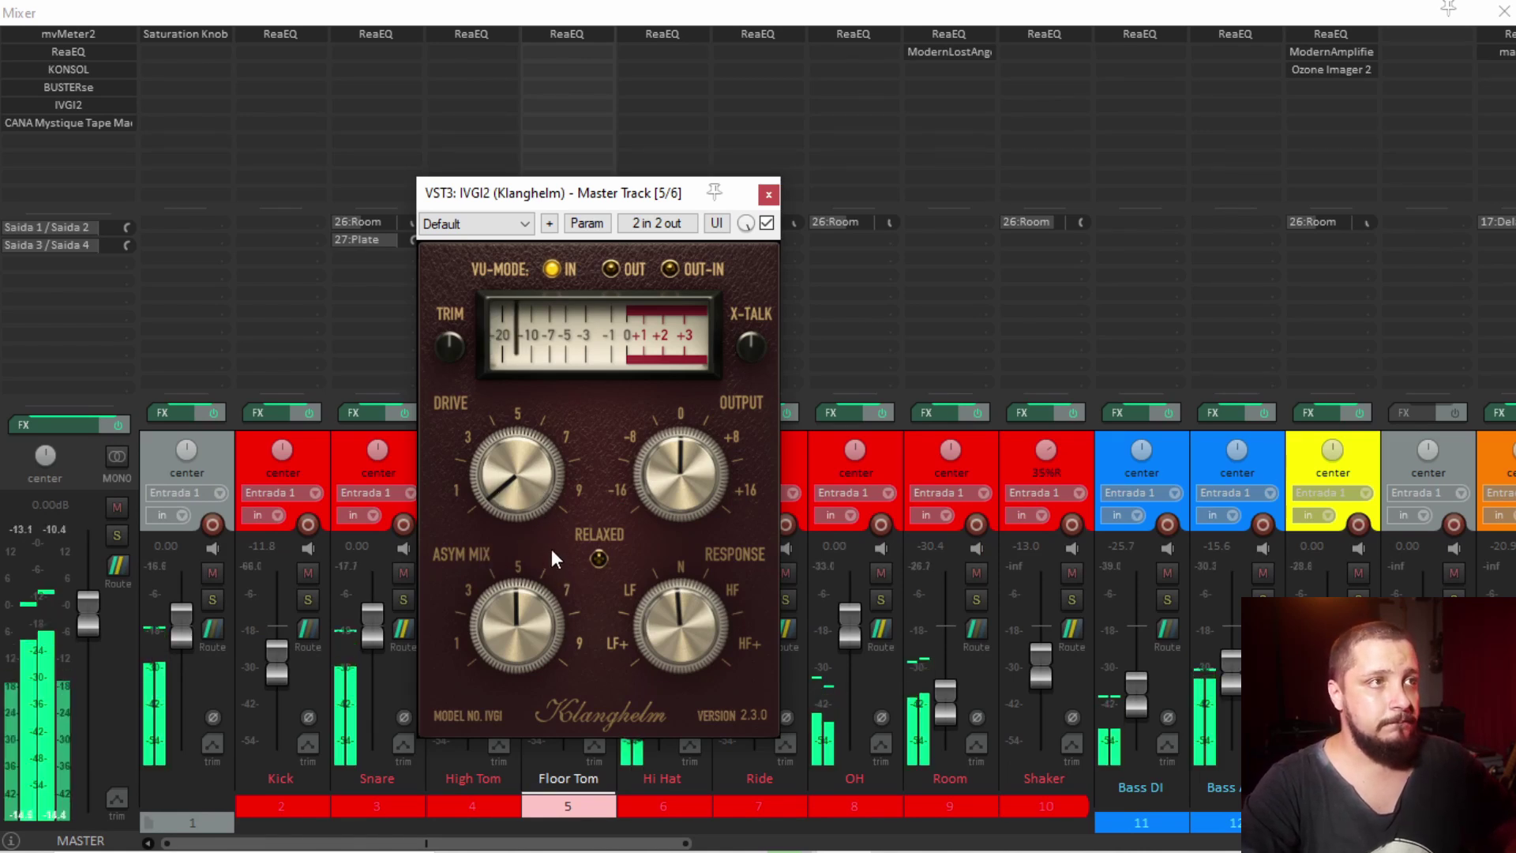
{"action": "left_click_drag", "start_coordinate": [518, 489], "coordinate": [522, 456]}
{"action": "left_click_drag", "start_coordinate": [645, 604], "coordinate": [670, 576]}
{"action": "left_click_drag", "start_coordinate": [530, 512], "coordinate": [553, 492]}
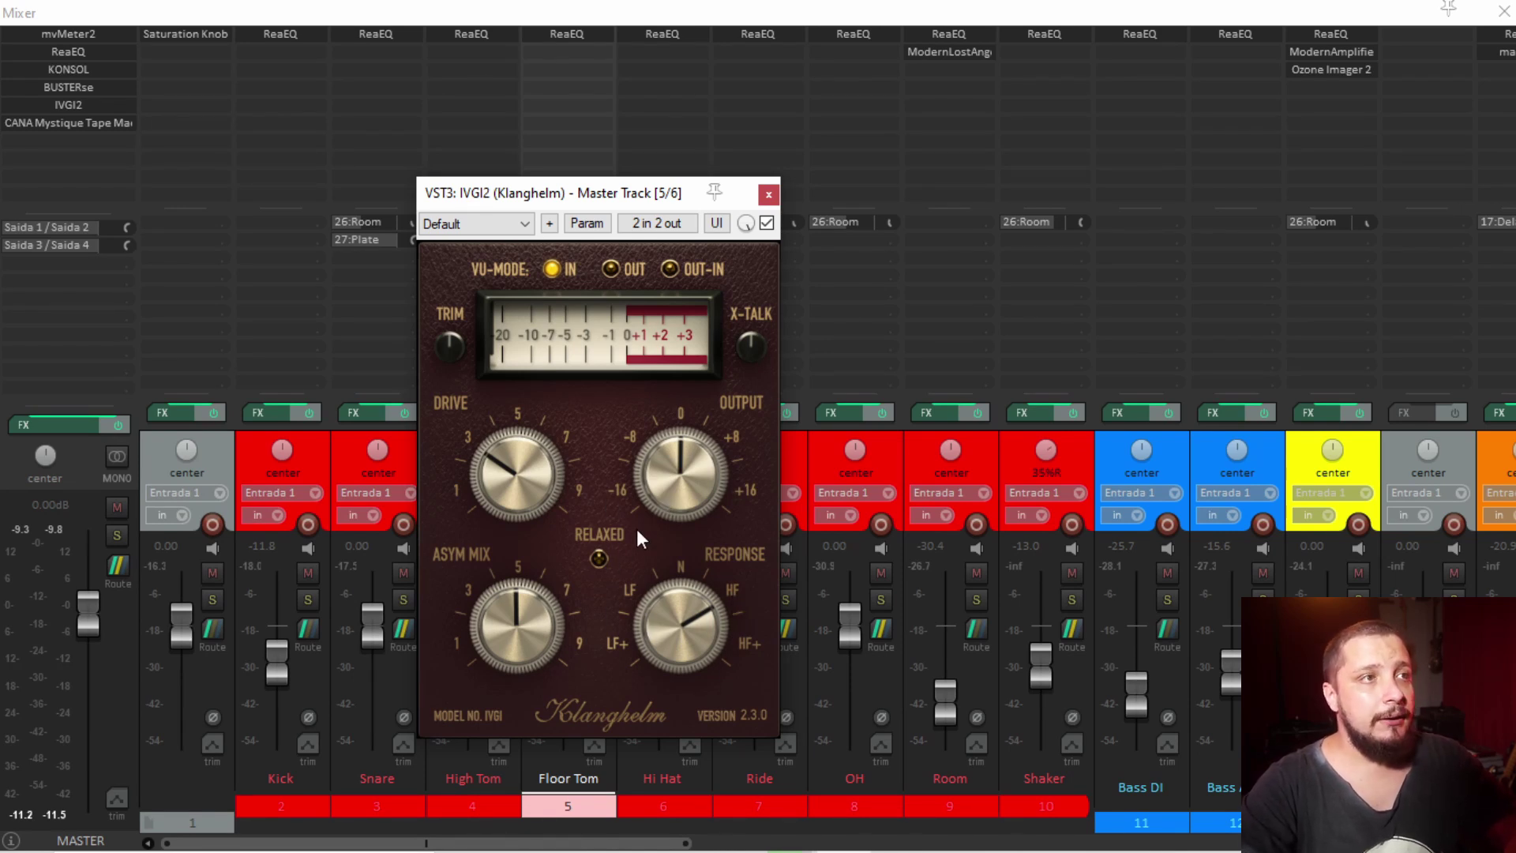
During playback, set the master IVGI2's Asym Mix to about 6, nudge Output and Response slightly, and close the plugin.
{"action": "key", "text": "space"}
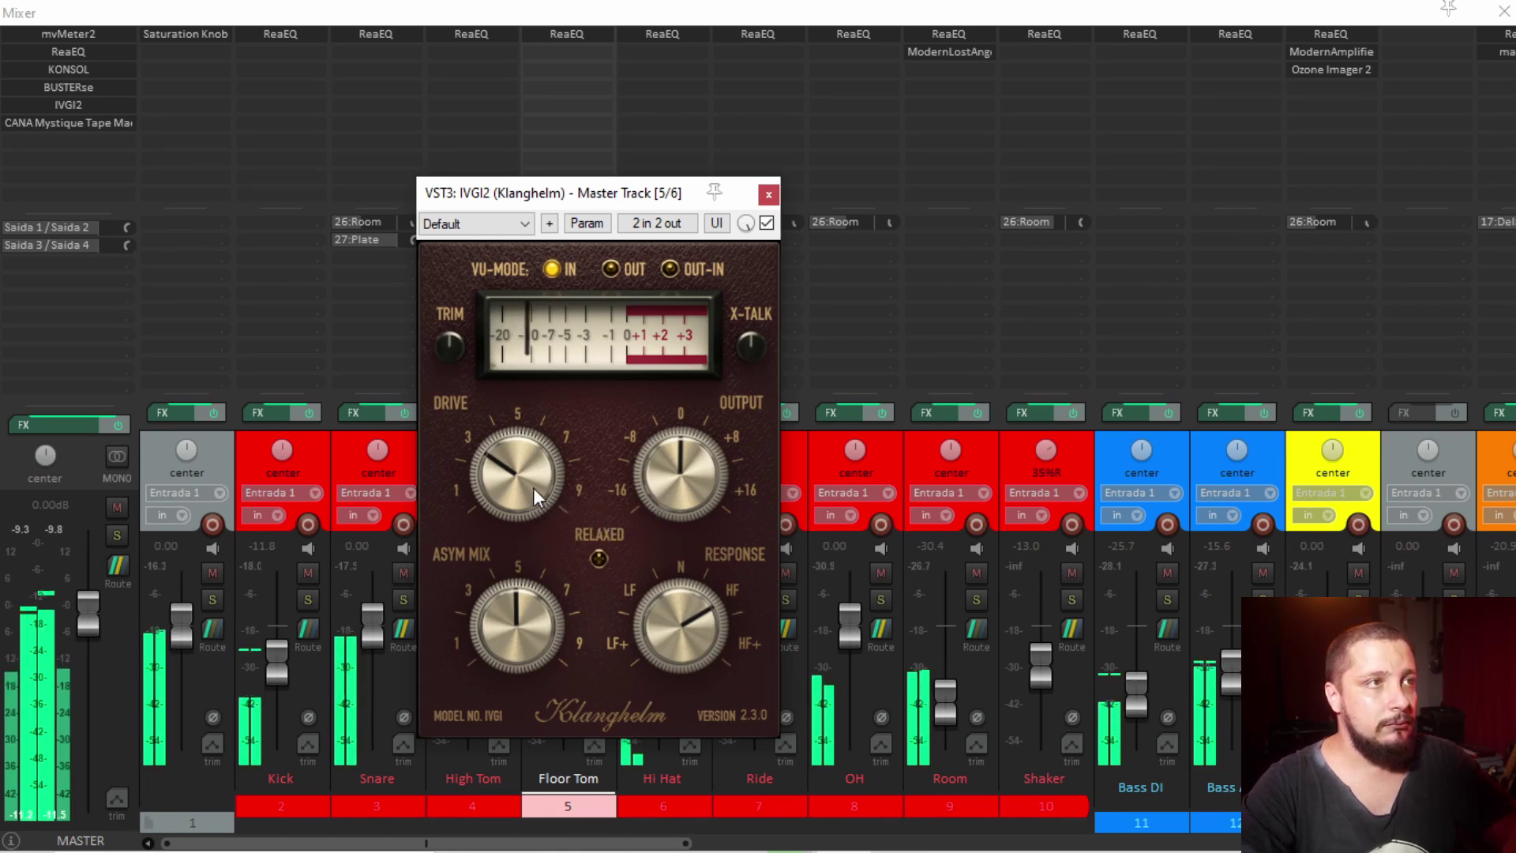
{"action": "left_click_drag", "start_coordinate": [489, 627], "coordinate": [569, 592]}
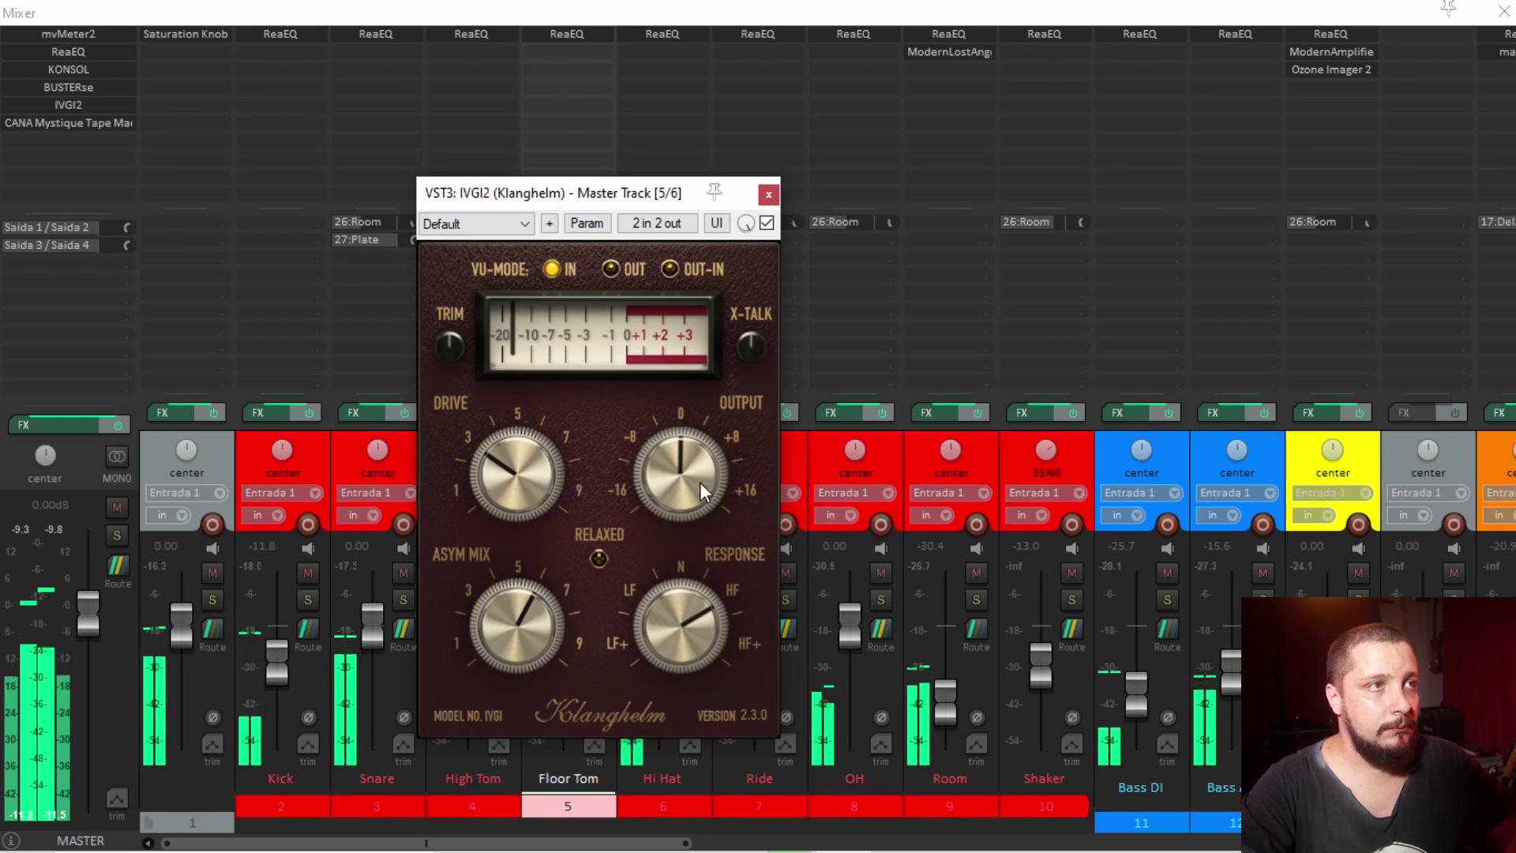
{"action": "mouse_move", "coordinate": [700, 482]}
{"action": "left_mouse_down"}
{"action": "mouse_move", "coordinate": [705, 468]}
{"action": "mouse_move", "coordinate": [705, 483]}
{"action": "left_mouse_up"}
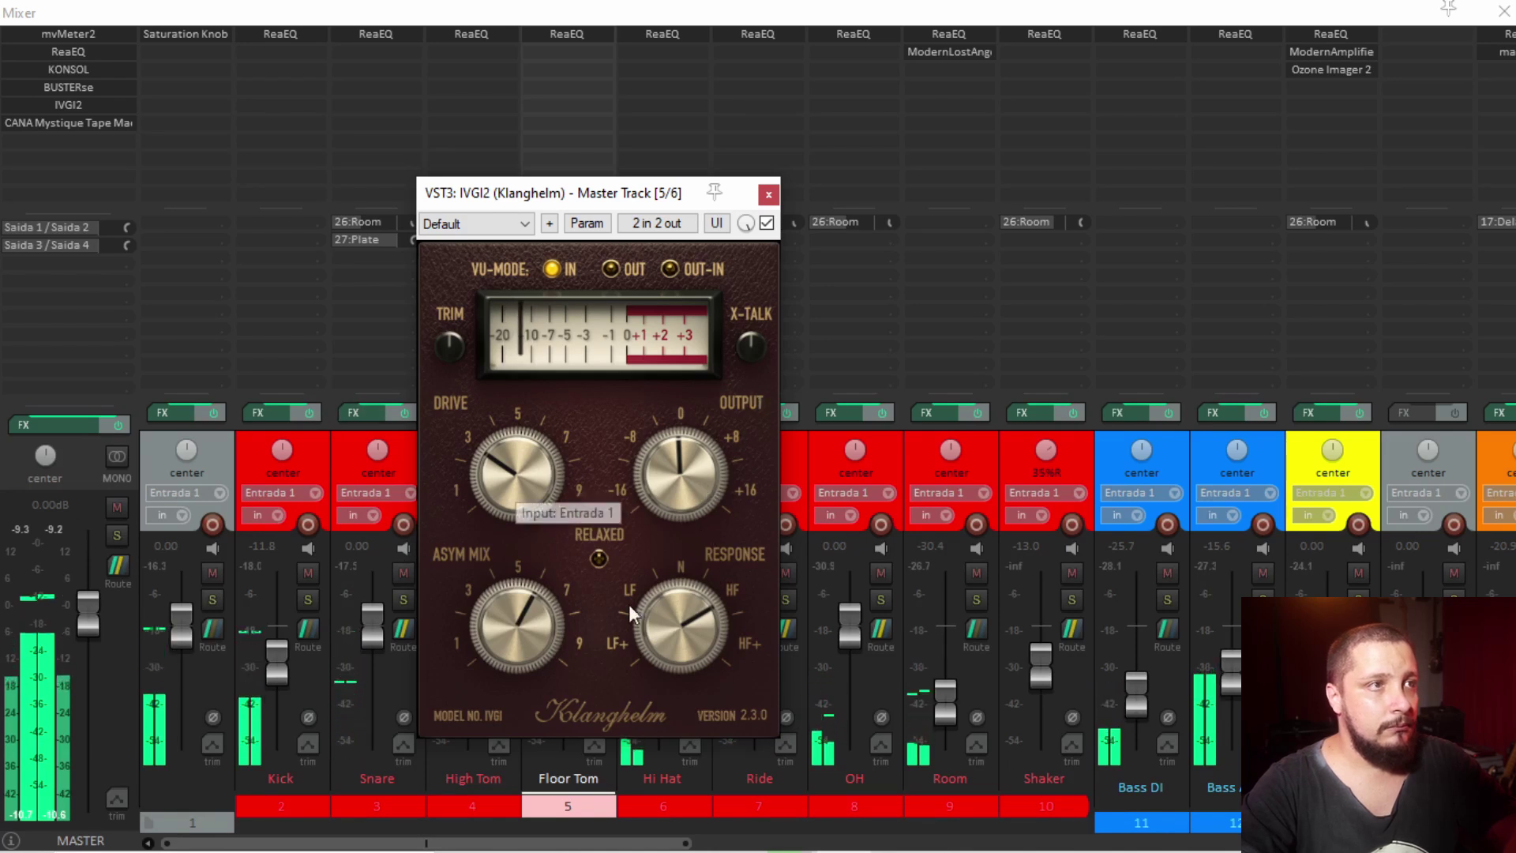
{"action": "mouse_move", "coordinate": [677, 627]}
{"action": "left_mouse_down"}
{"action": "mouse_move", "coordinate": [683, 577]}
{"action": "mouse_move", "coordinate": [681, 623]}
{"action": "left_mouse_up"}
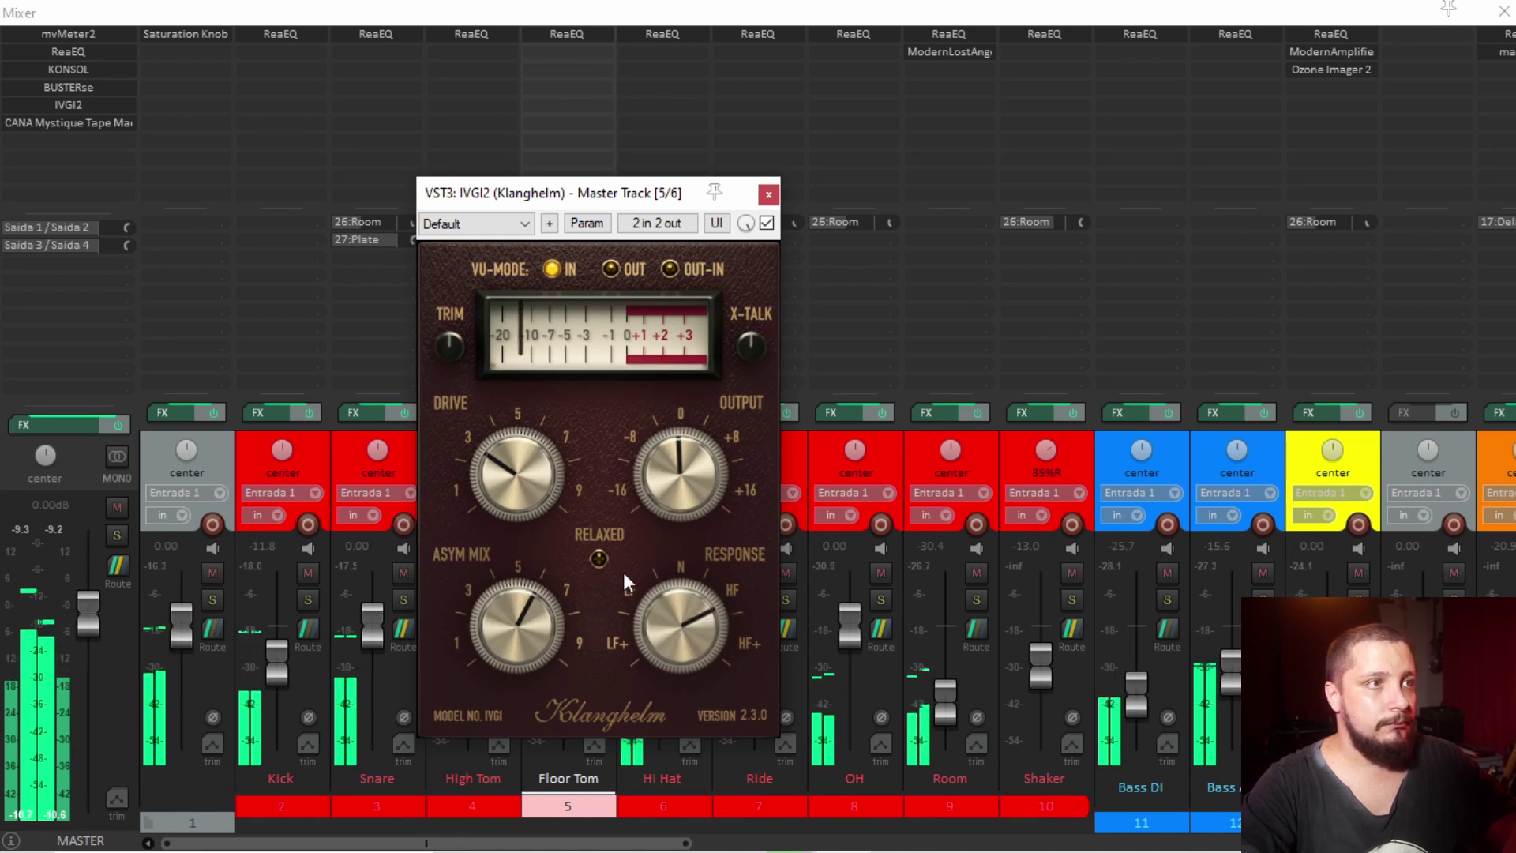
{"action": "left_click", "coordinate": [768, 195]}
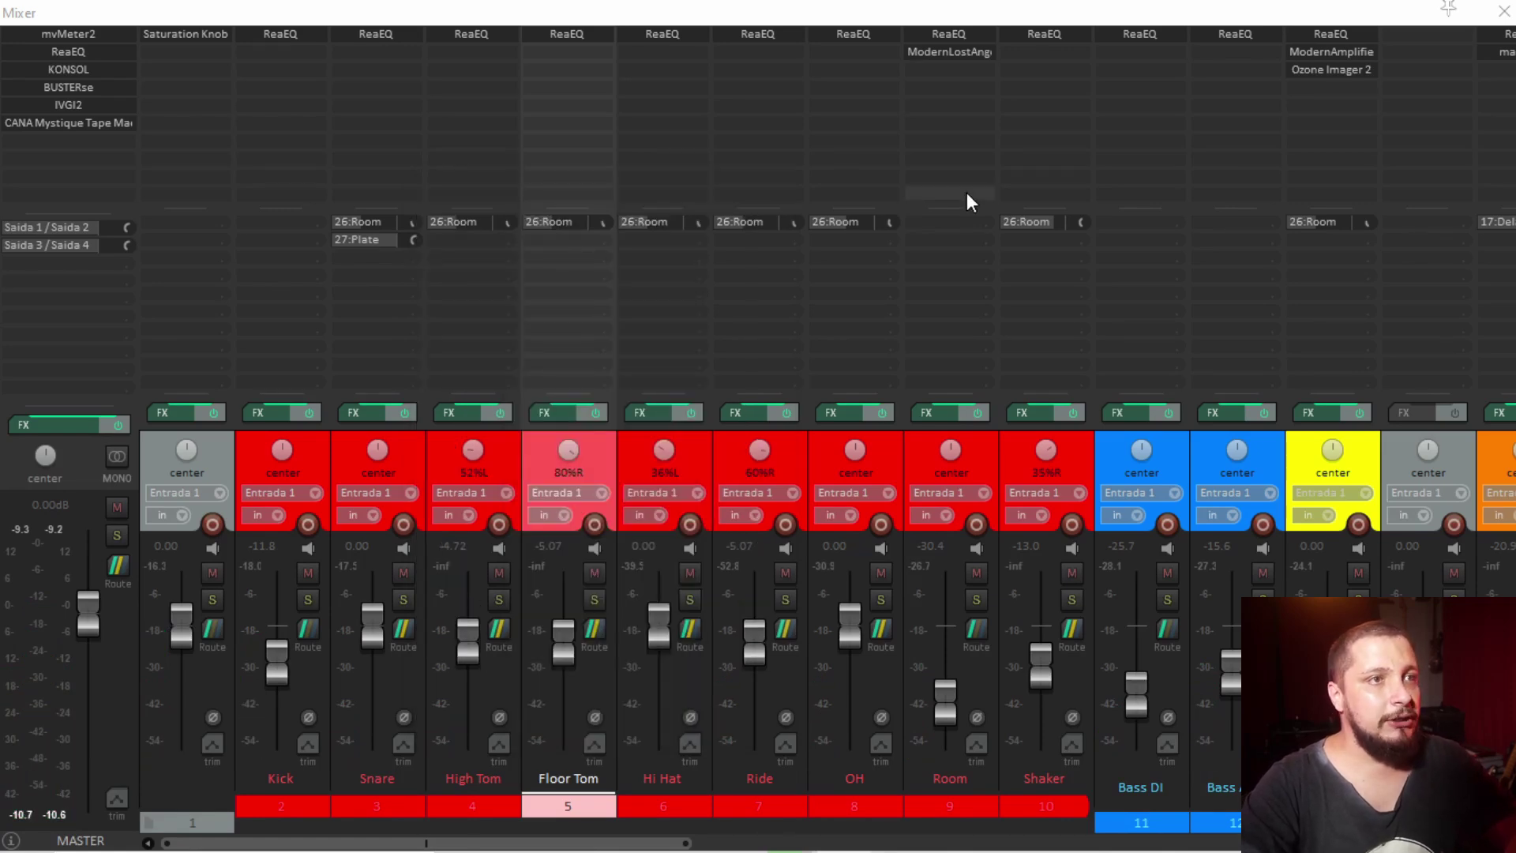
Solo the Snare track and start playing it through a new VST3 IVGI2 inserted after its ReaEQ.
{"action": "left_click_drag", "start_coordinate": [616, 841], "coordinate": [921, 797]}
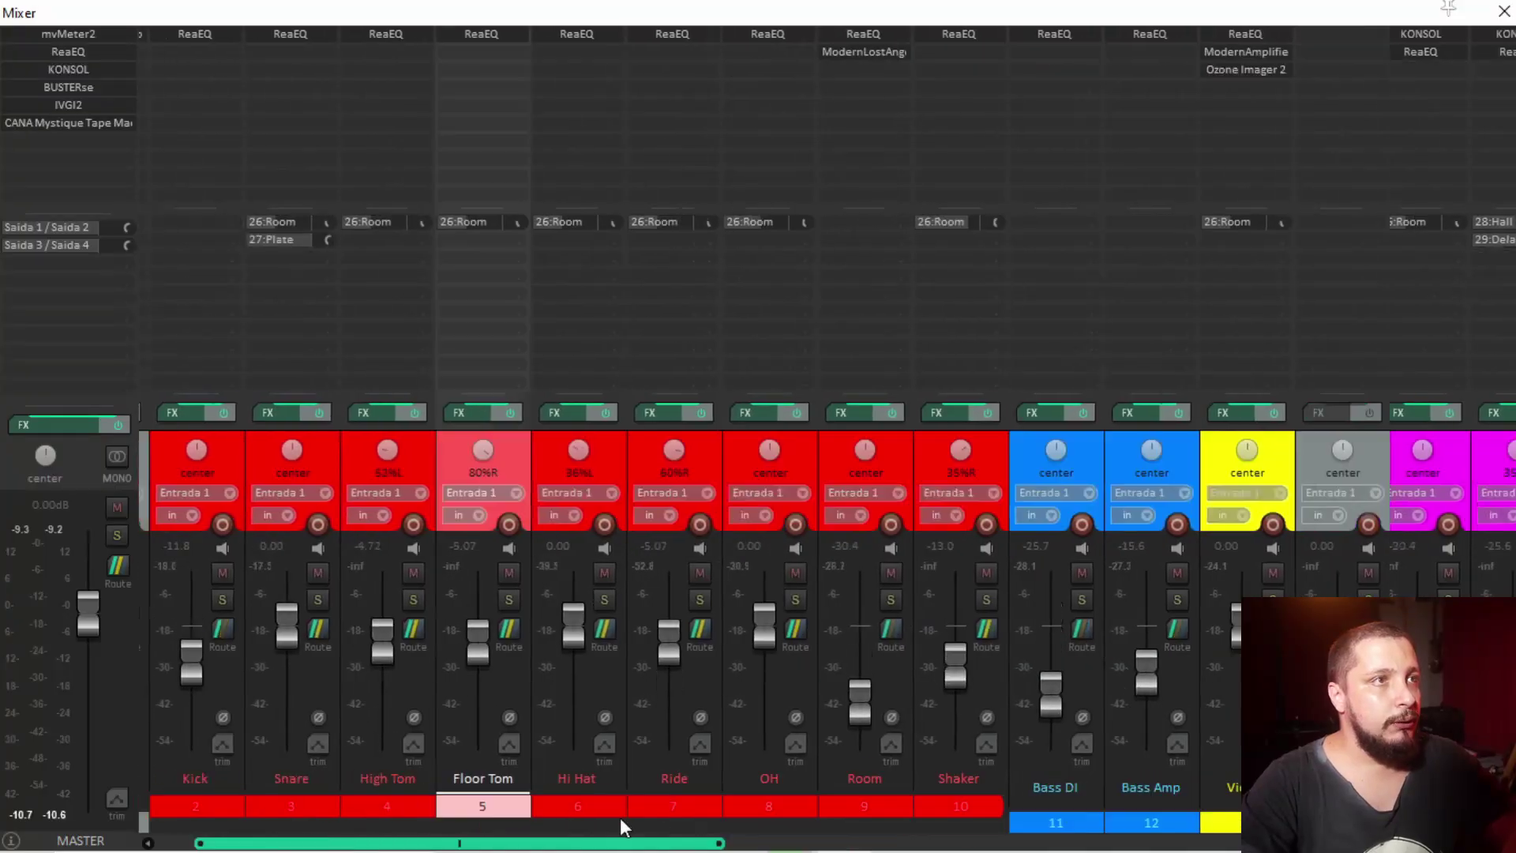
{"action": "left_click_drag", "start_coordinate": [622, 820], "coordinate": [593, 818]}
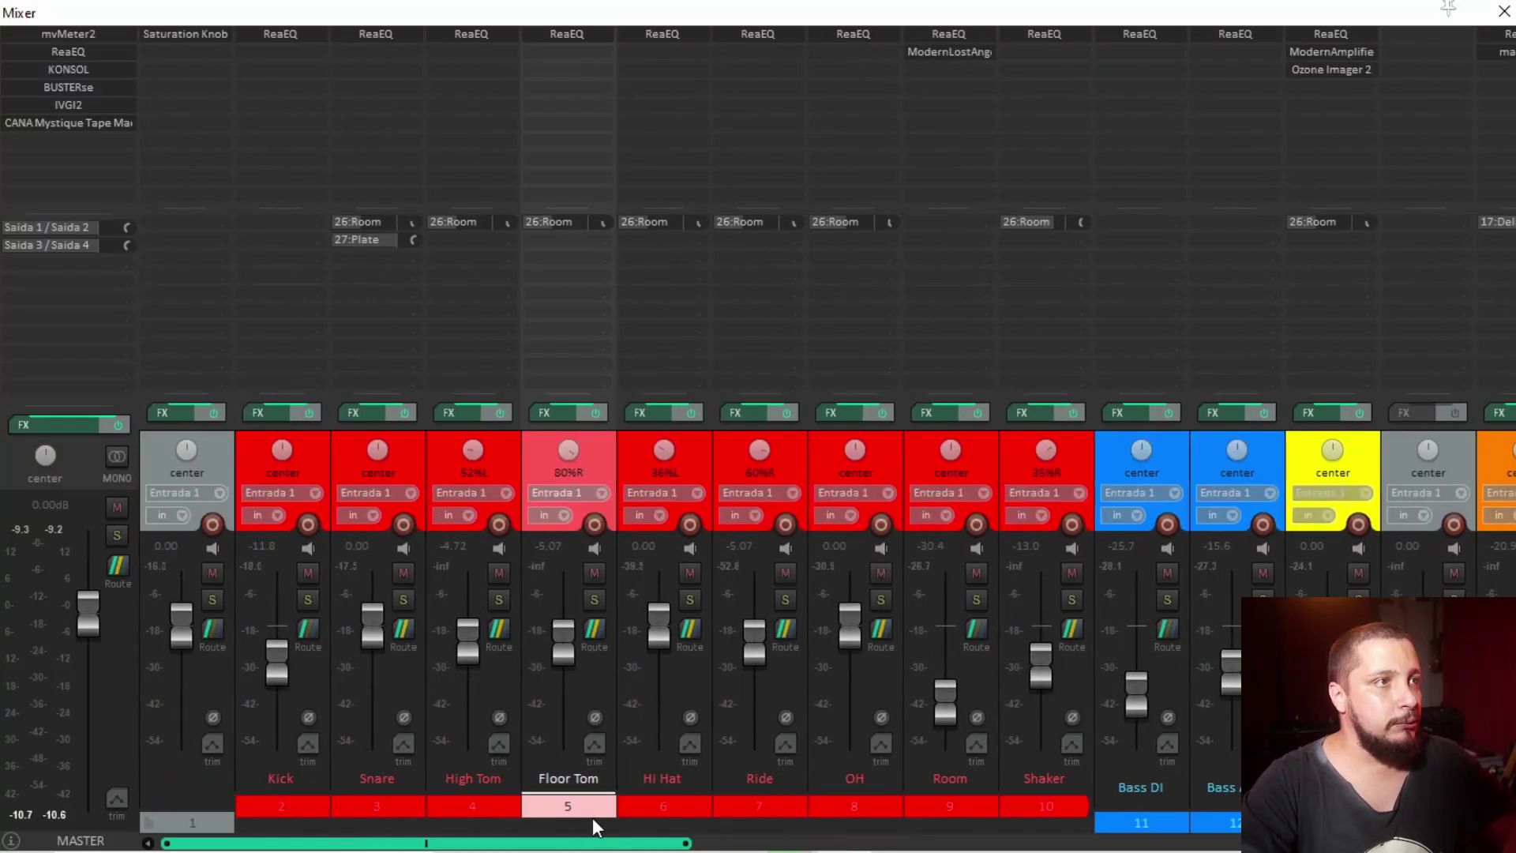
{"action": "left_click", "coordinate": [403, 600]}
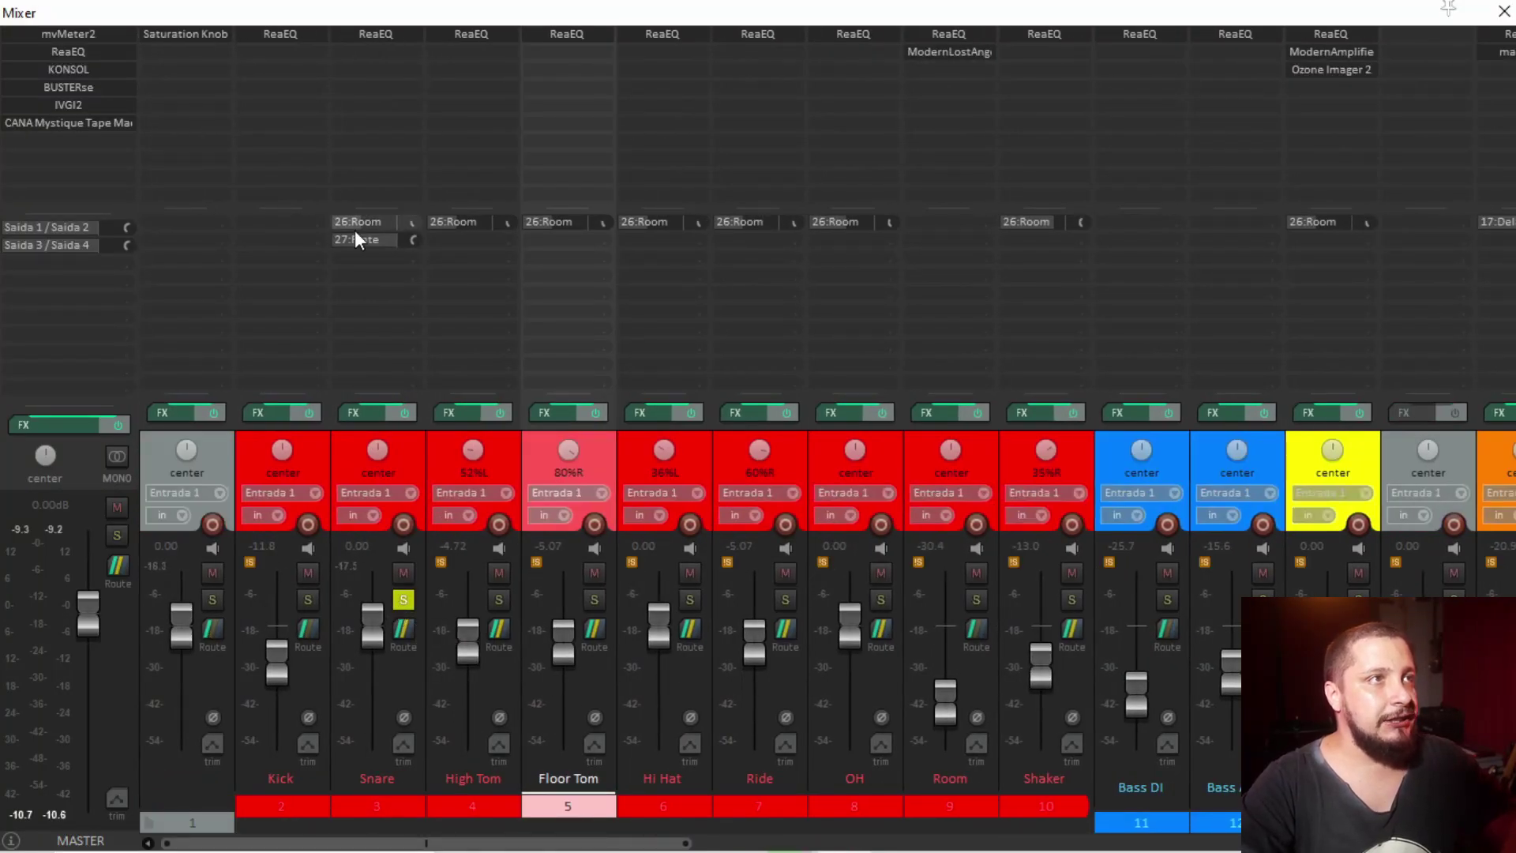
{"action": "double_click", "coordinate": [383, 53]}
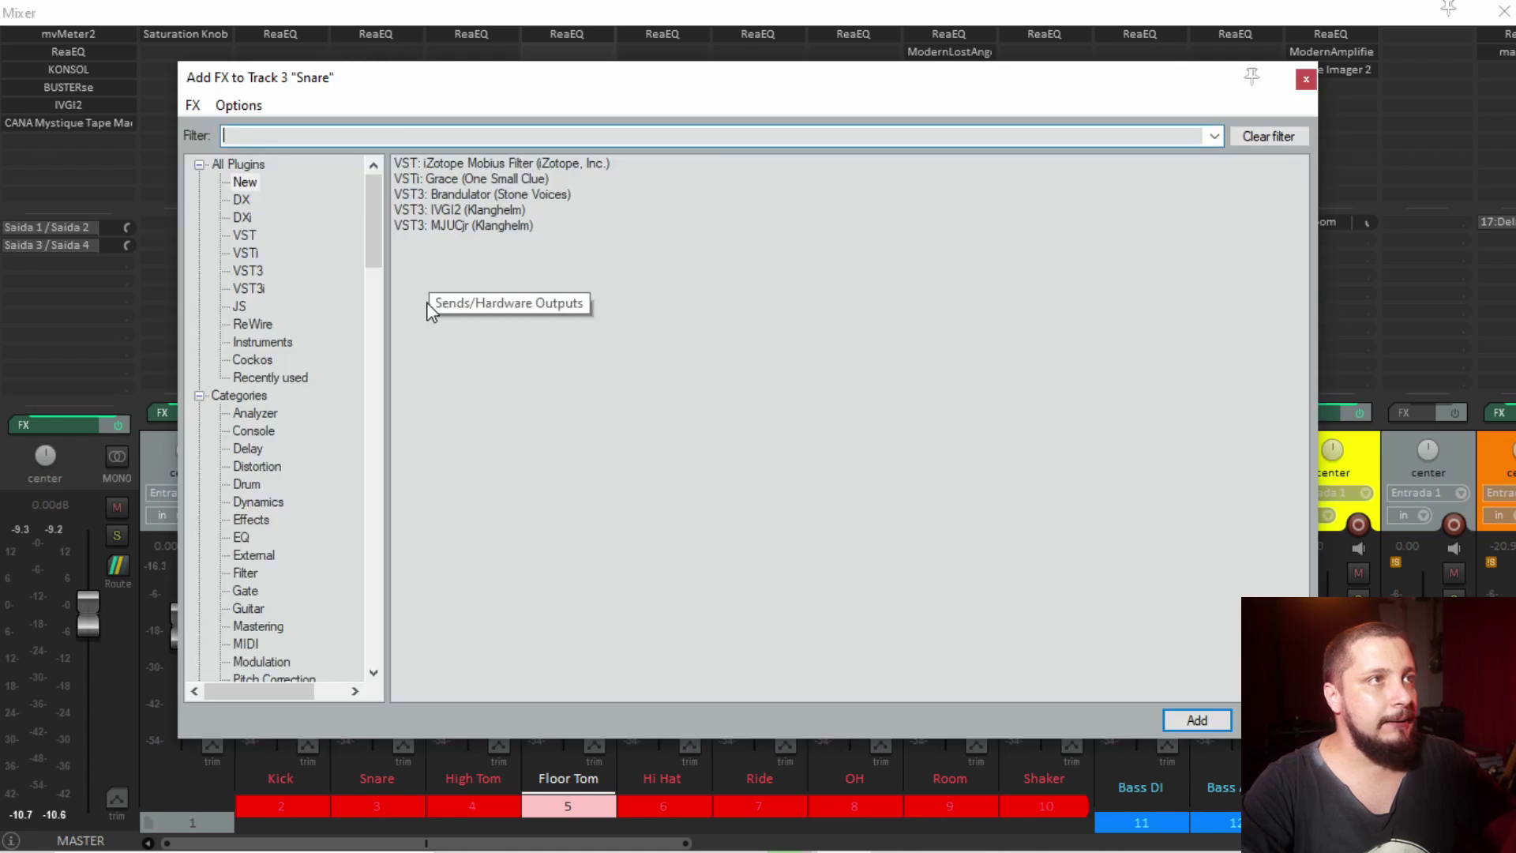
{"action": "double_click", "coordinate": [440, 210]}
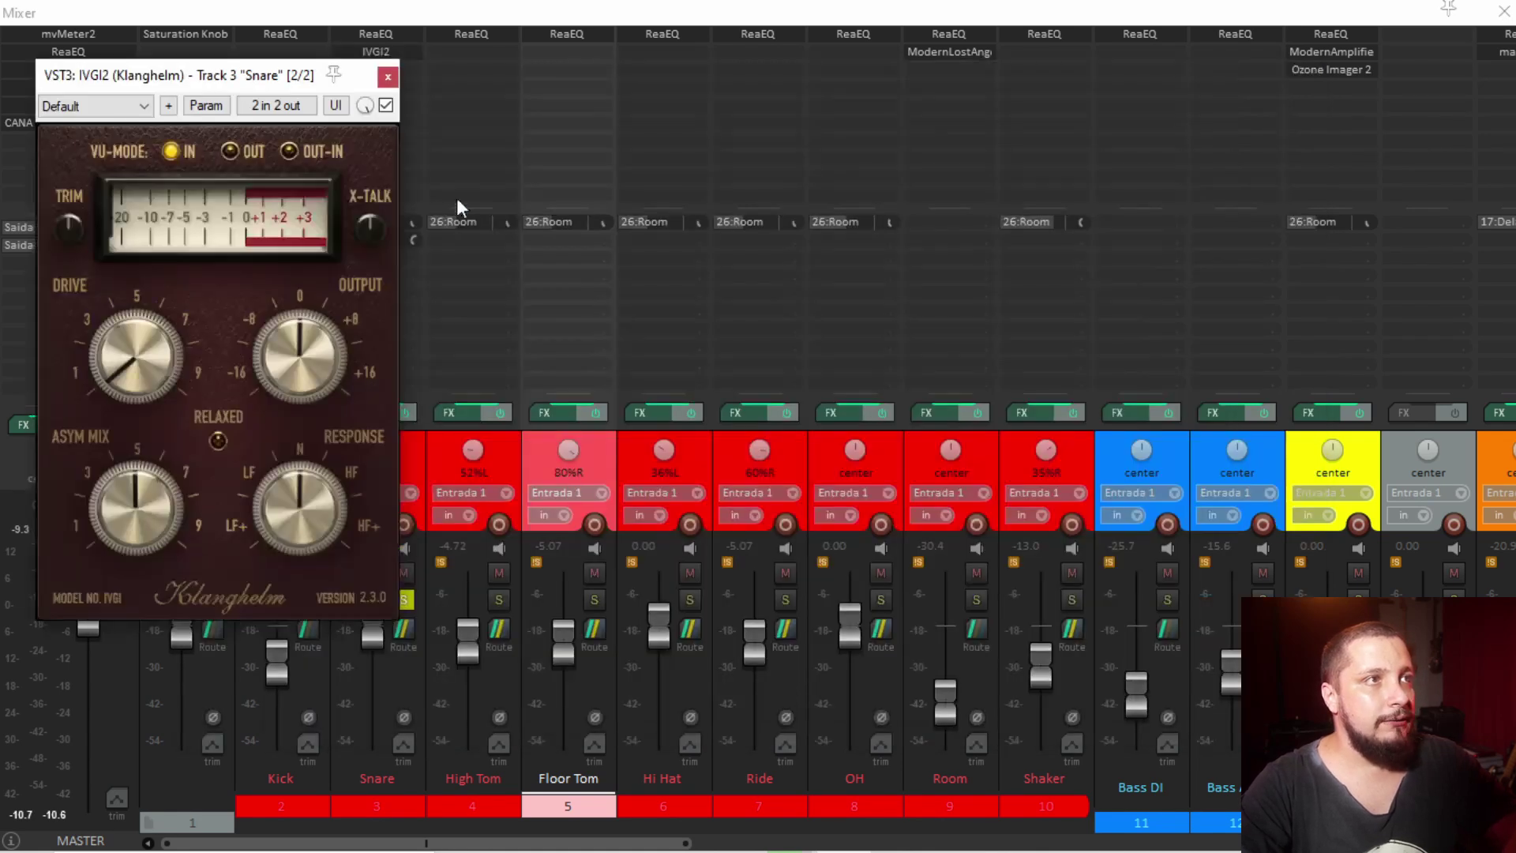
{"action": "left_click_drag", "start_coordinate": [248, 84], "coordinate": [752, 157]}
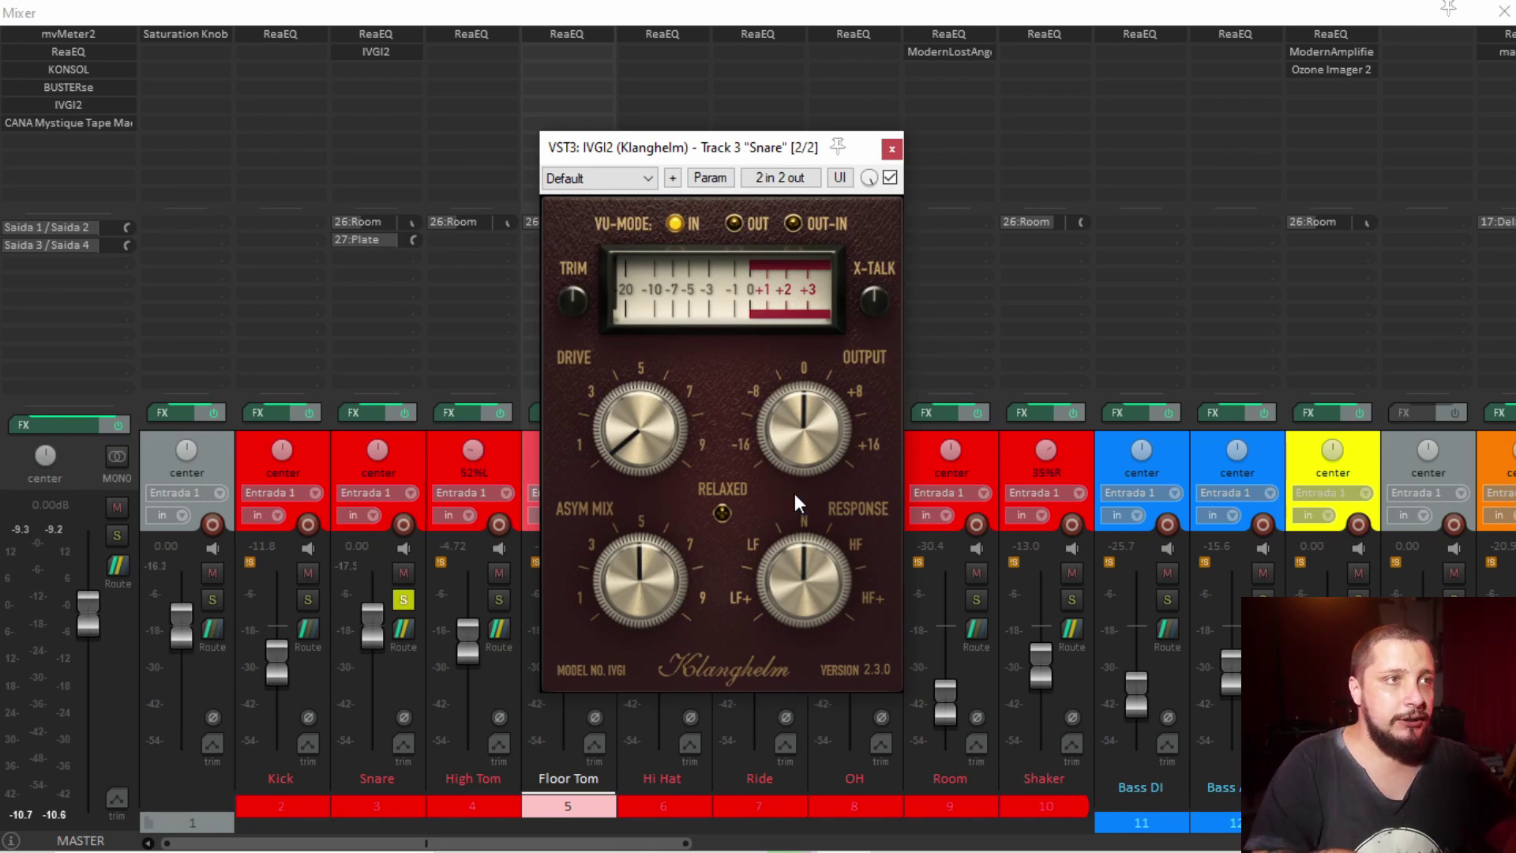
{"action": "key", "text": "space"}
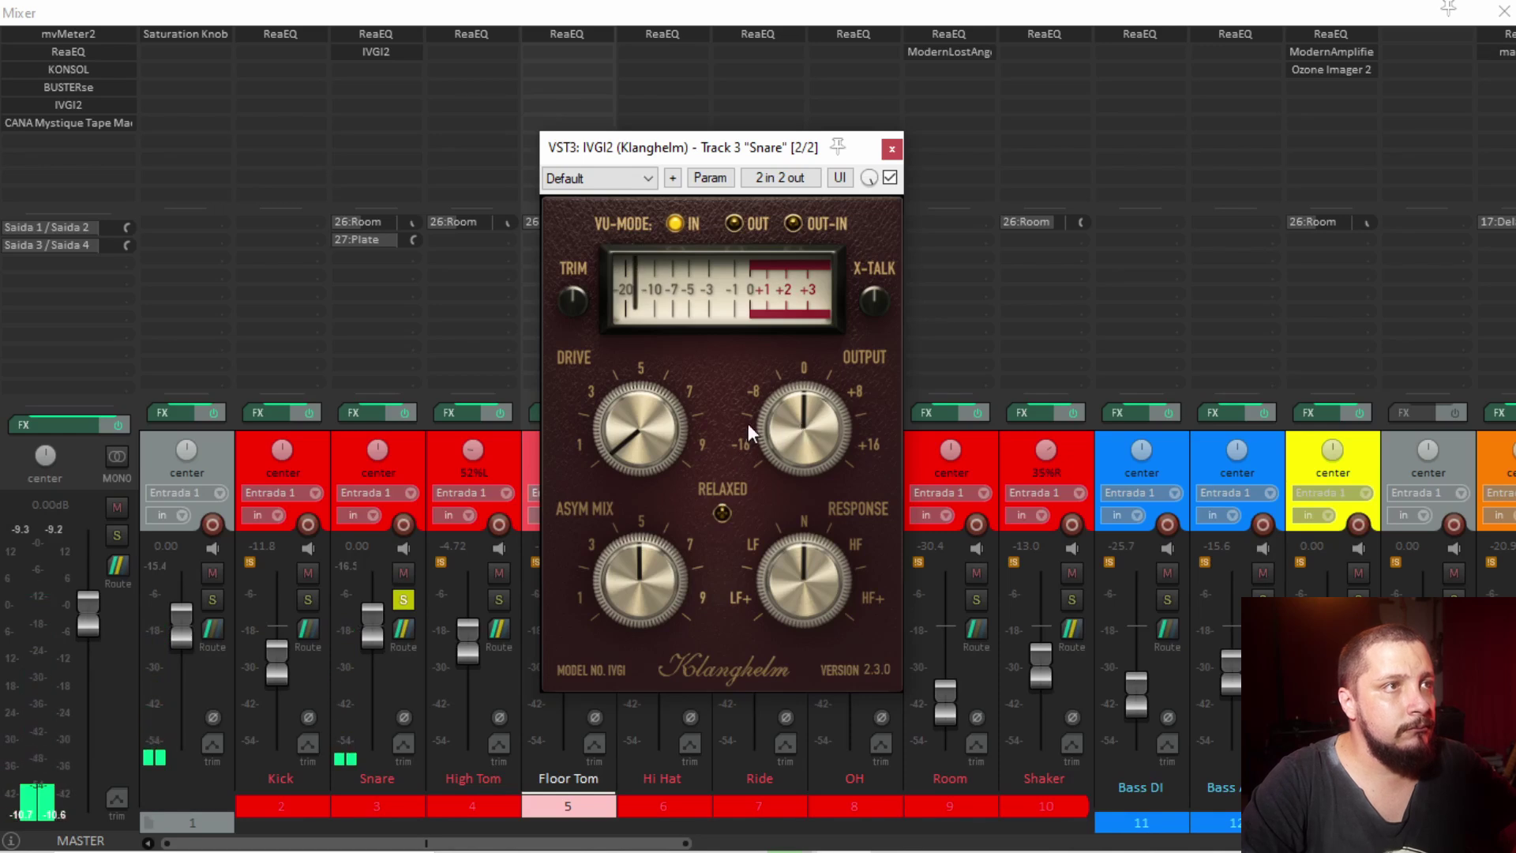
During solo playback, set the Snare IVGI2's Drive to about 7 and its Response just past HF, raising Trim slightly.
{"action": "left_click_drag", "start_coordinate": [648, 411], "coordinate": [645, 326]}
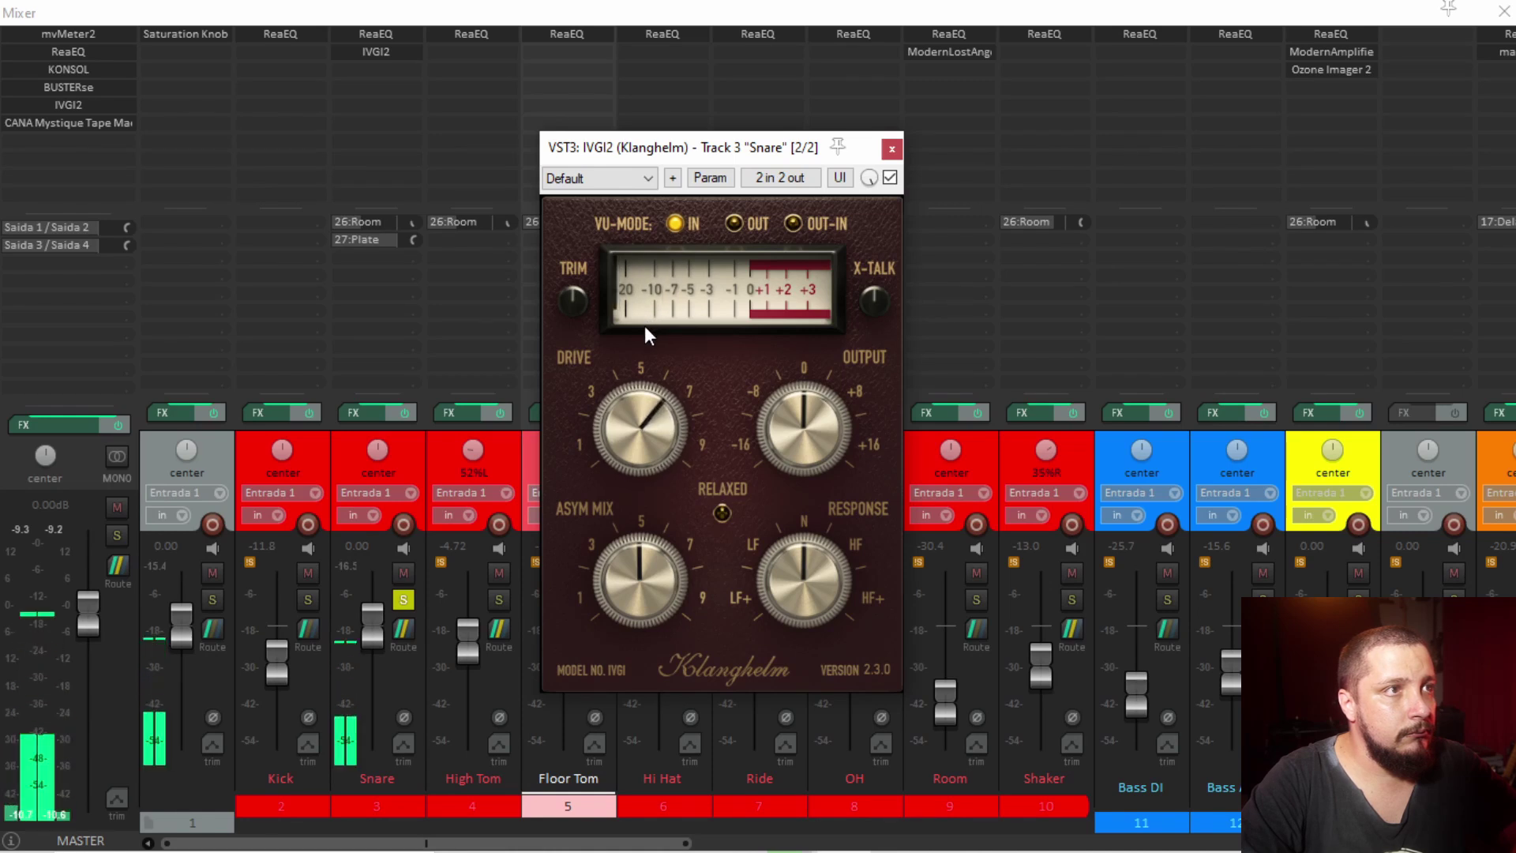
{"action": "left_click_drag", "start_coordinate": [780, 578], "coordinate": [778, 535]}
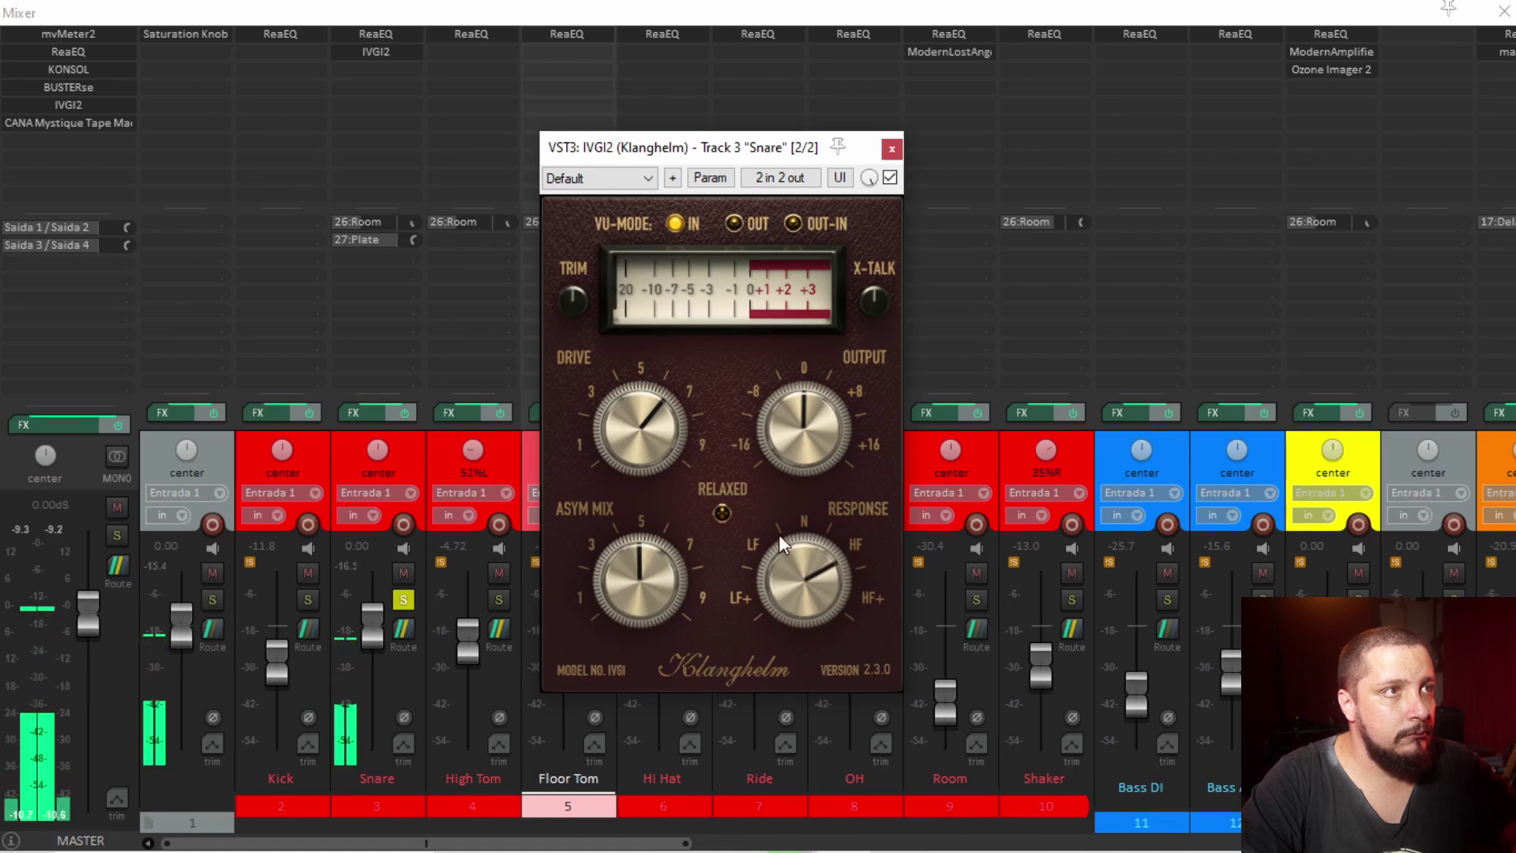
{"action": "left_click_drag", "start_coordinate": [647, 464], "coordinate": [645, 451]}
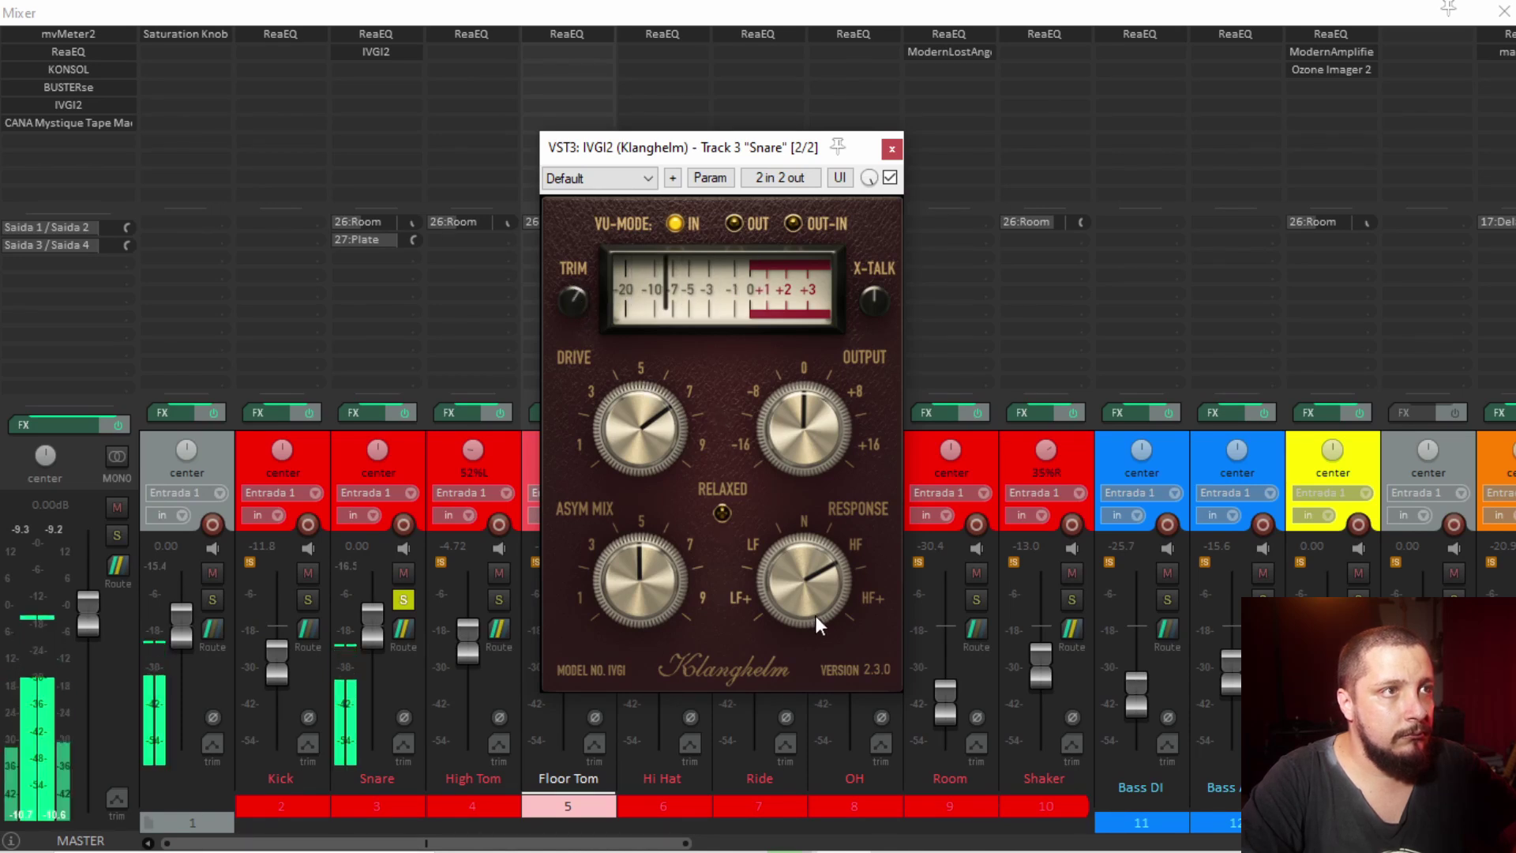
Ease the Snare IVGI2's Drive back to just under 7 and lower its Asym Mix to just above 3.
{"action": "mouse_move", "coordinate": [811, 598]}
{"action": "left_mouse_down"}
{"action": "mouse_move", "coordinate": [787, 679]}
{"action": "mouse_move", "coordinate": [797, 606]}
{"action": "left_mouse_up"}
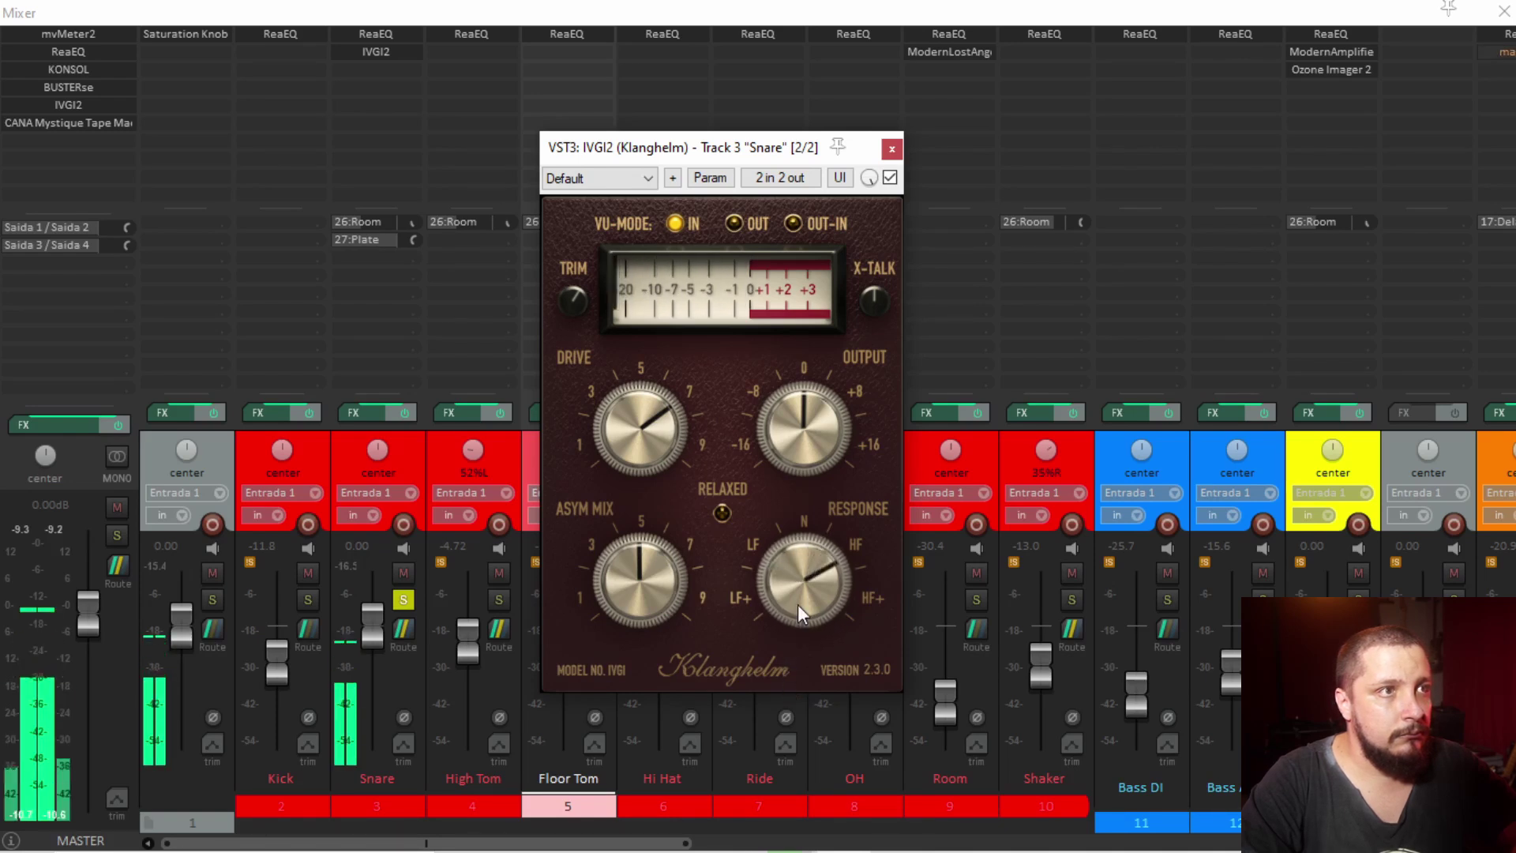
{"action": "mouse_move", "coordinate": [658, 443]}
{"action": "left_mouse_down"}
{"action": "mouse_move", "coordinate": [653, 423]}
{"action": "mouse_move", "coordinate": [650, 449]}
{"action": "left_mouse_up"}
{"action": "left_click_drag", "start_coordinate": [649, 585], "coordinate": [638, 621]}
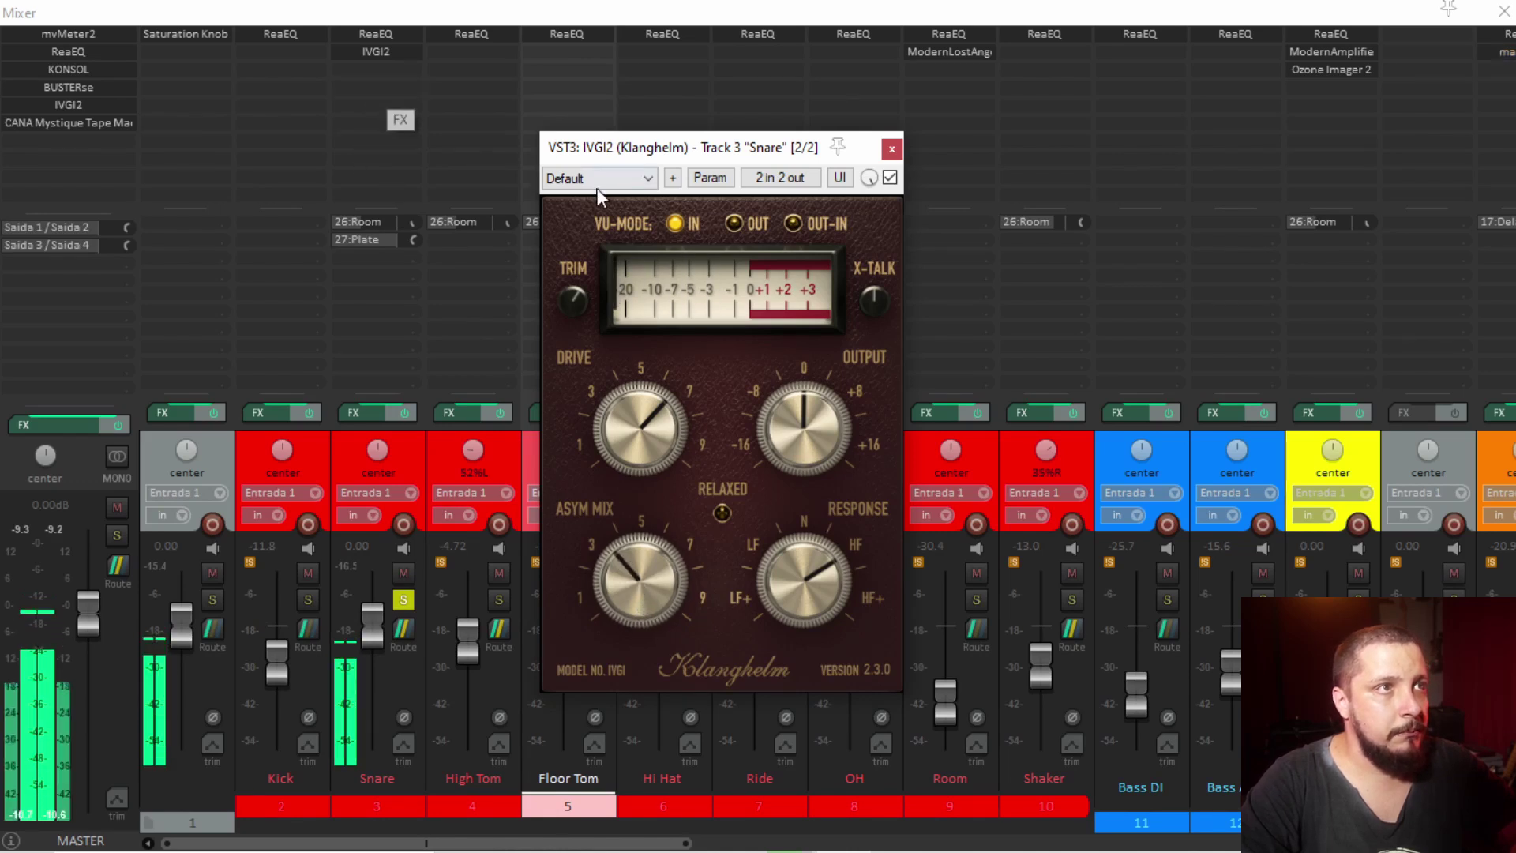
Compare the soloed snare with and without saturation by bypassing and re-enabling its IVGI2 twice during playback.
{"action": "left_click", "coordinate": [890, 178]}
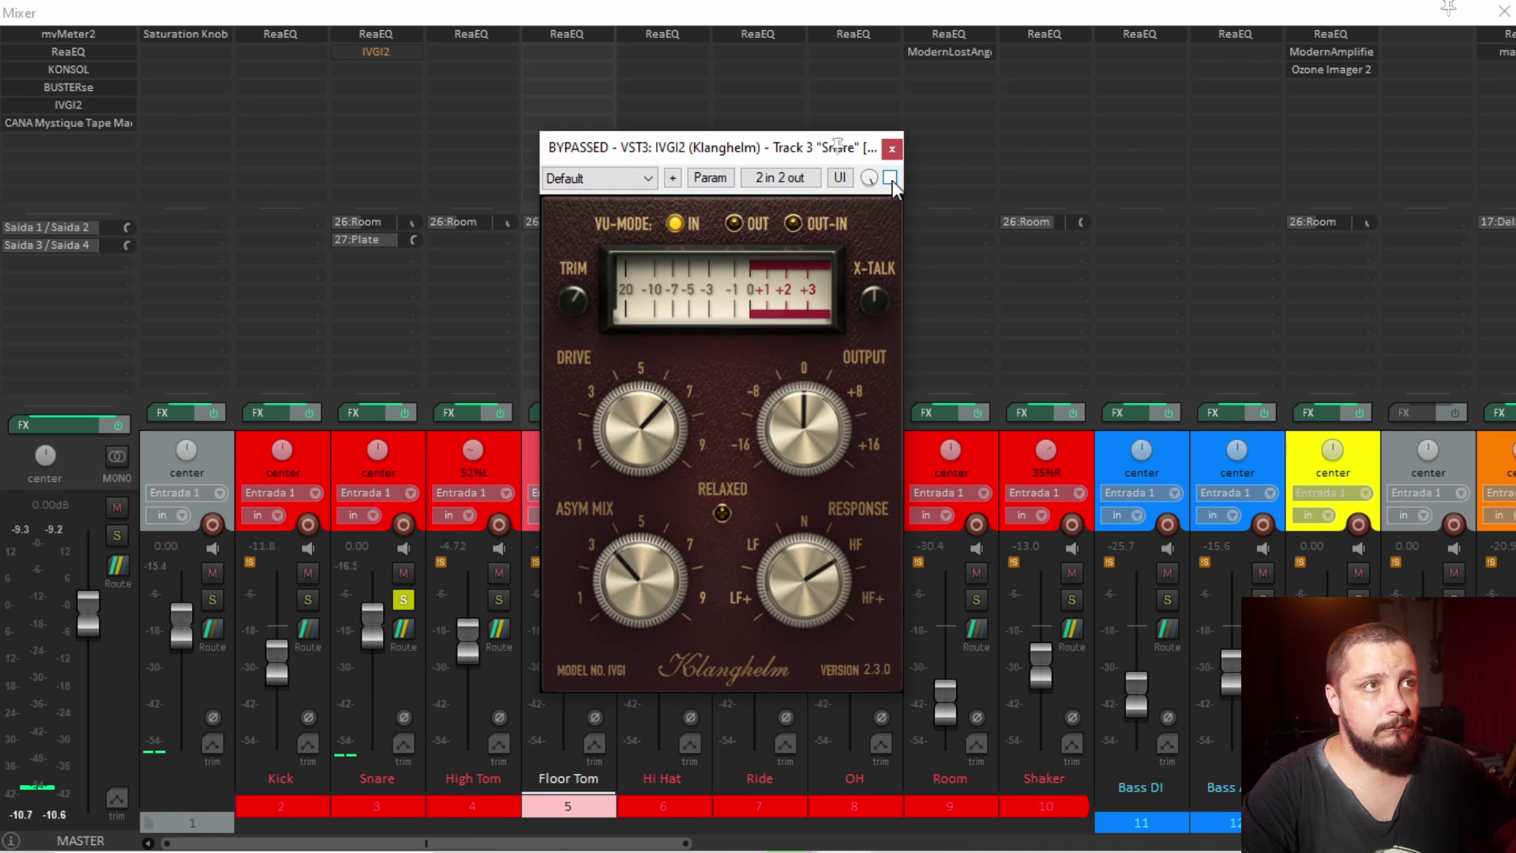
{"action": "left_click", "coordinate": [890, 179]}
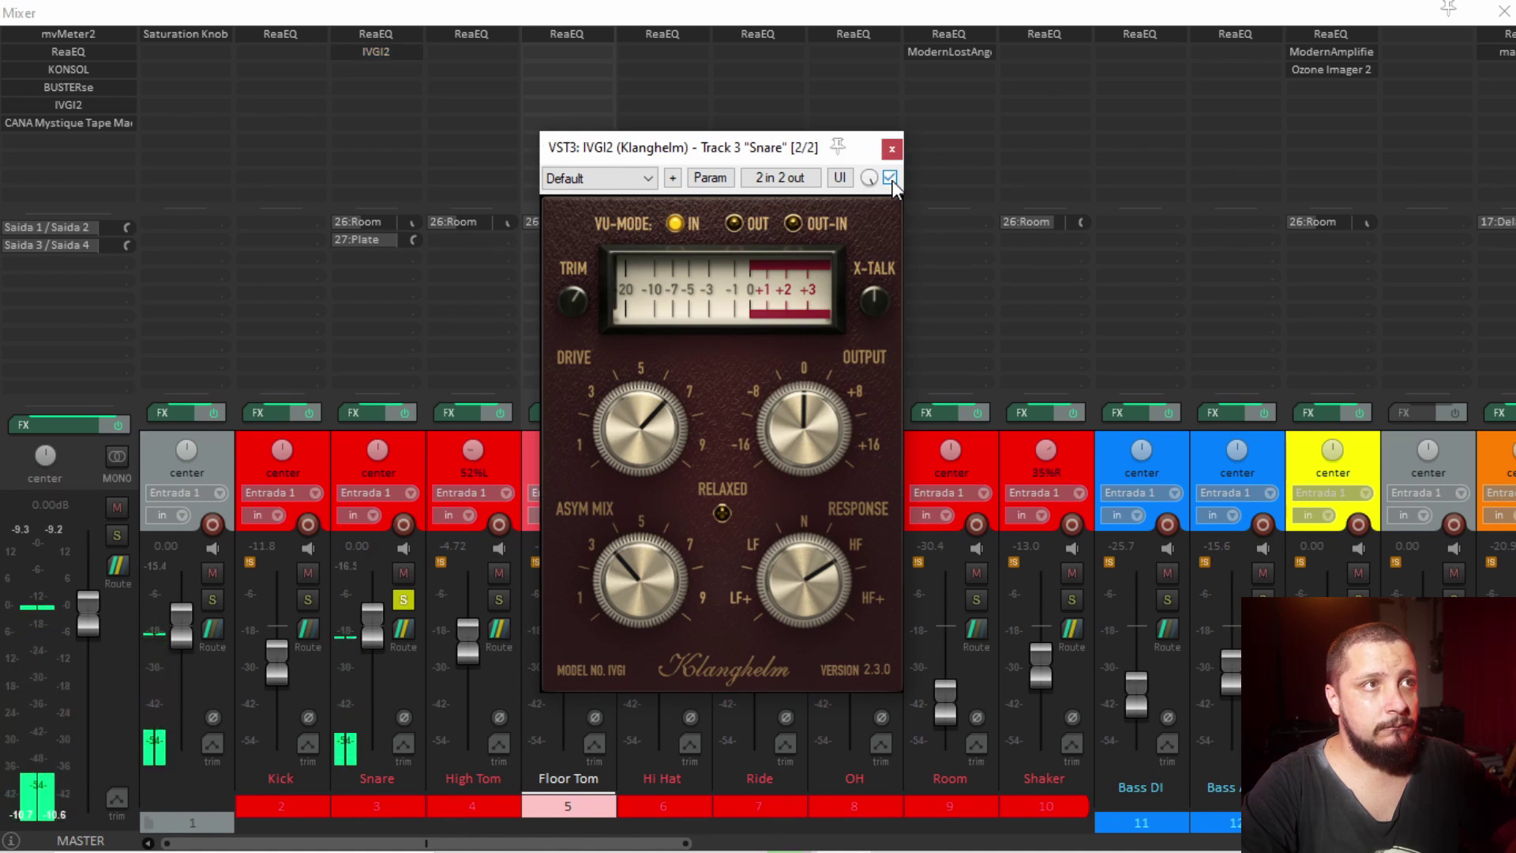
{"action": "left_click", "coordinate": [889, 179]}
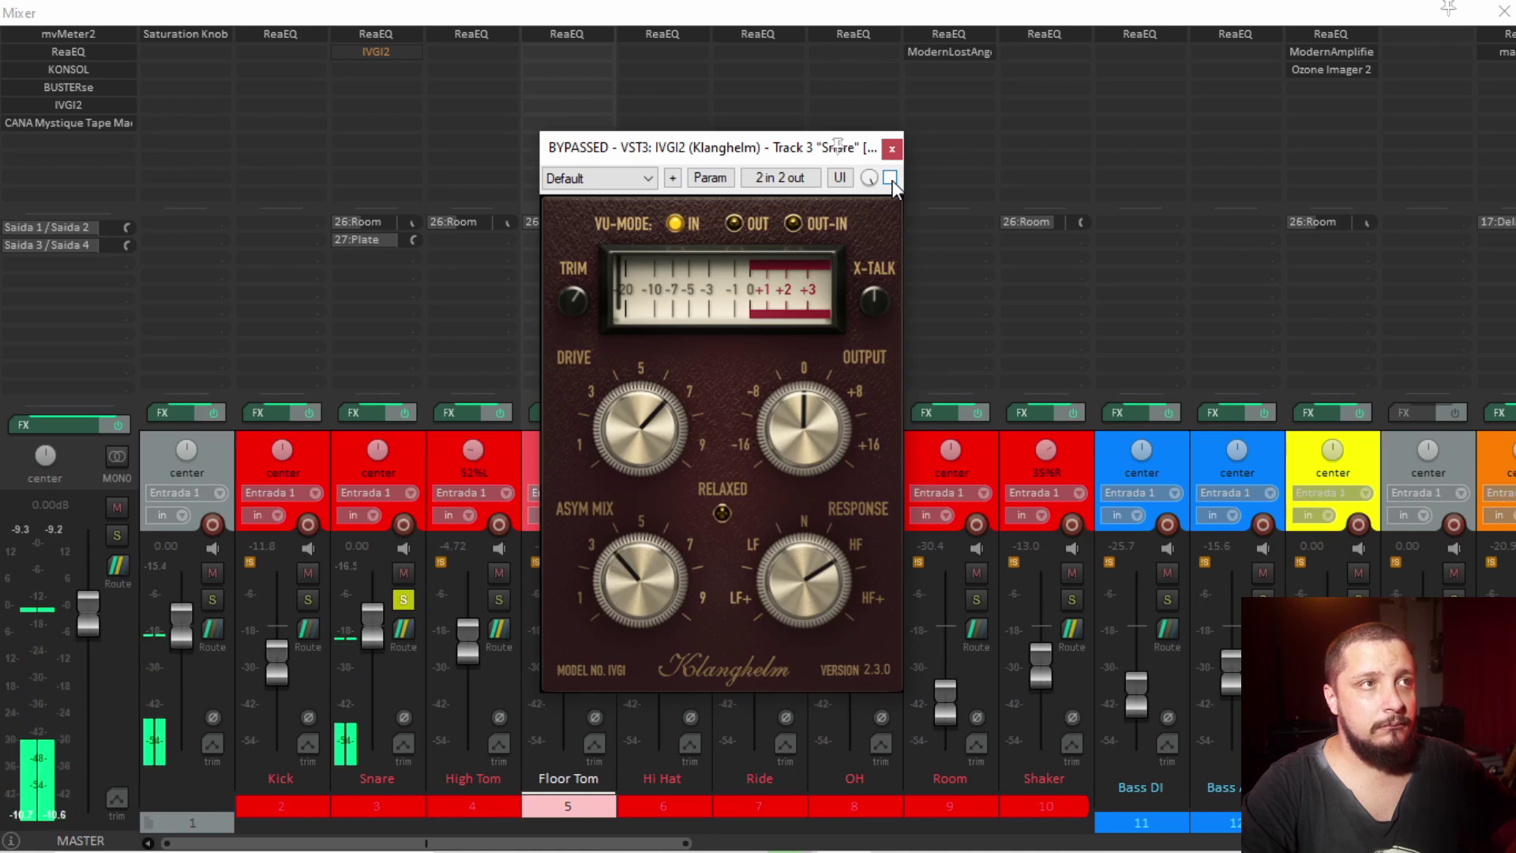
{"action": "left_click", "coordinate": [890, 178]}
Fine-tune the Snare IVGI2's Drive to just above 6, compare it once more against bypass, and close the plugin.
{"action": "left_click_drag", "start_coordinate": [650, 424], "coordinate": [652, 434]}
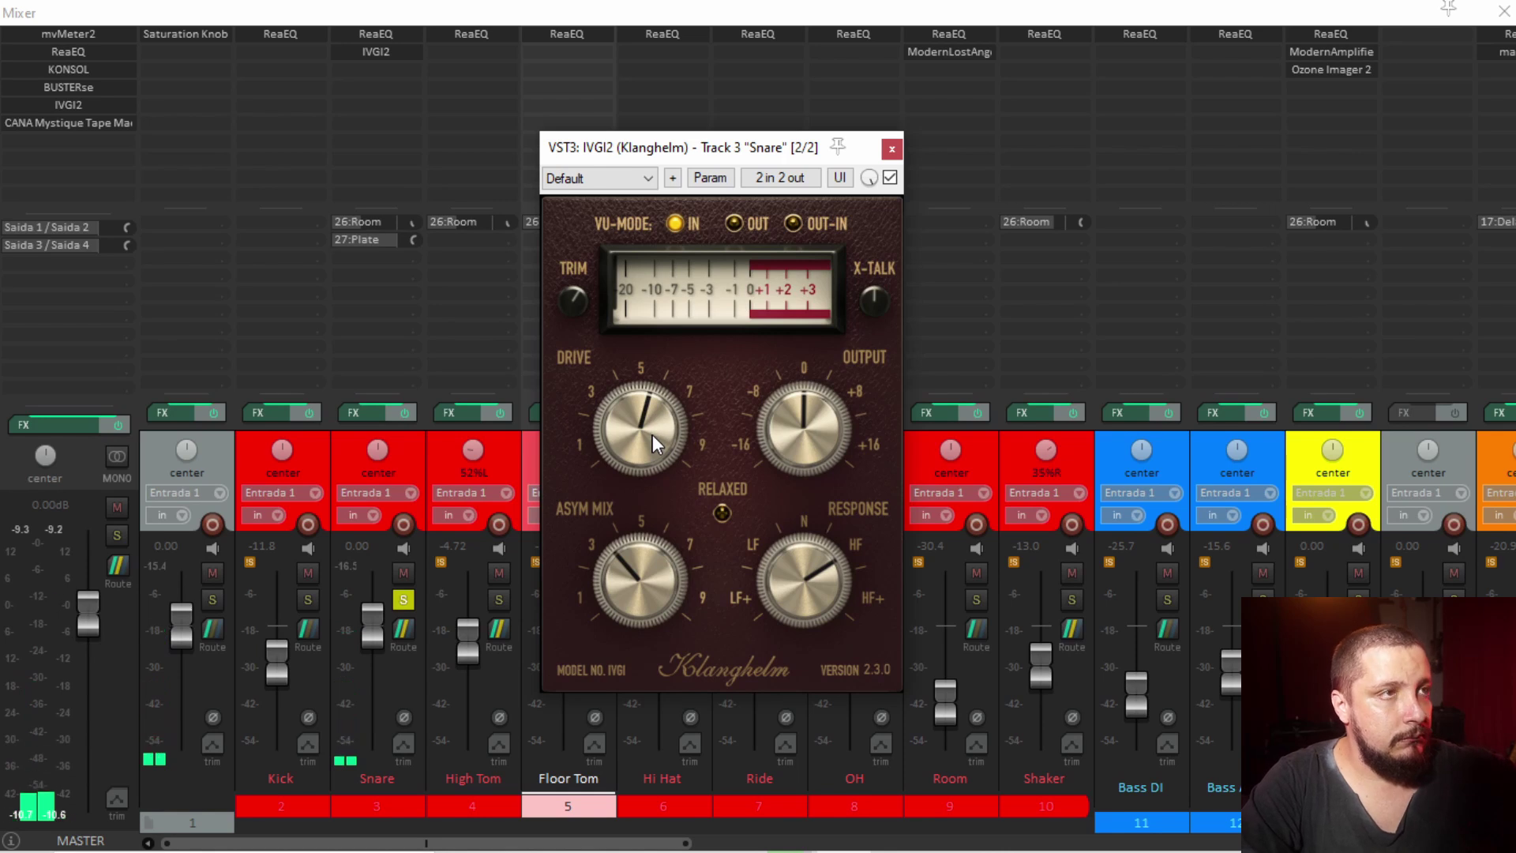
{"action": "left_click_drag", "start_coordinate": [653, 433], "coordinate": [652, 421]}
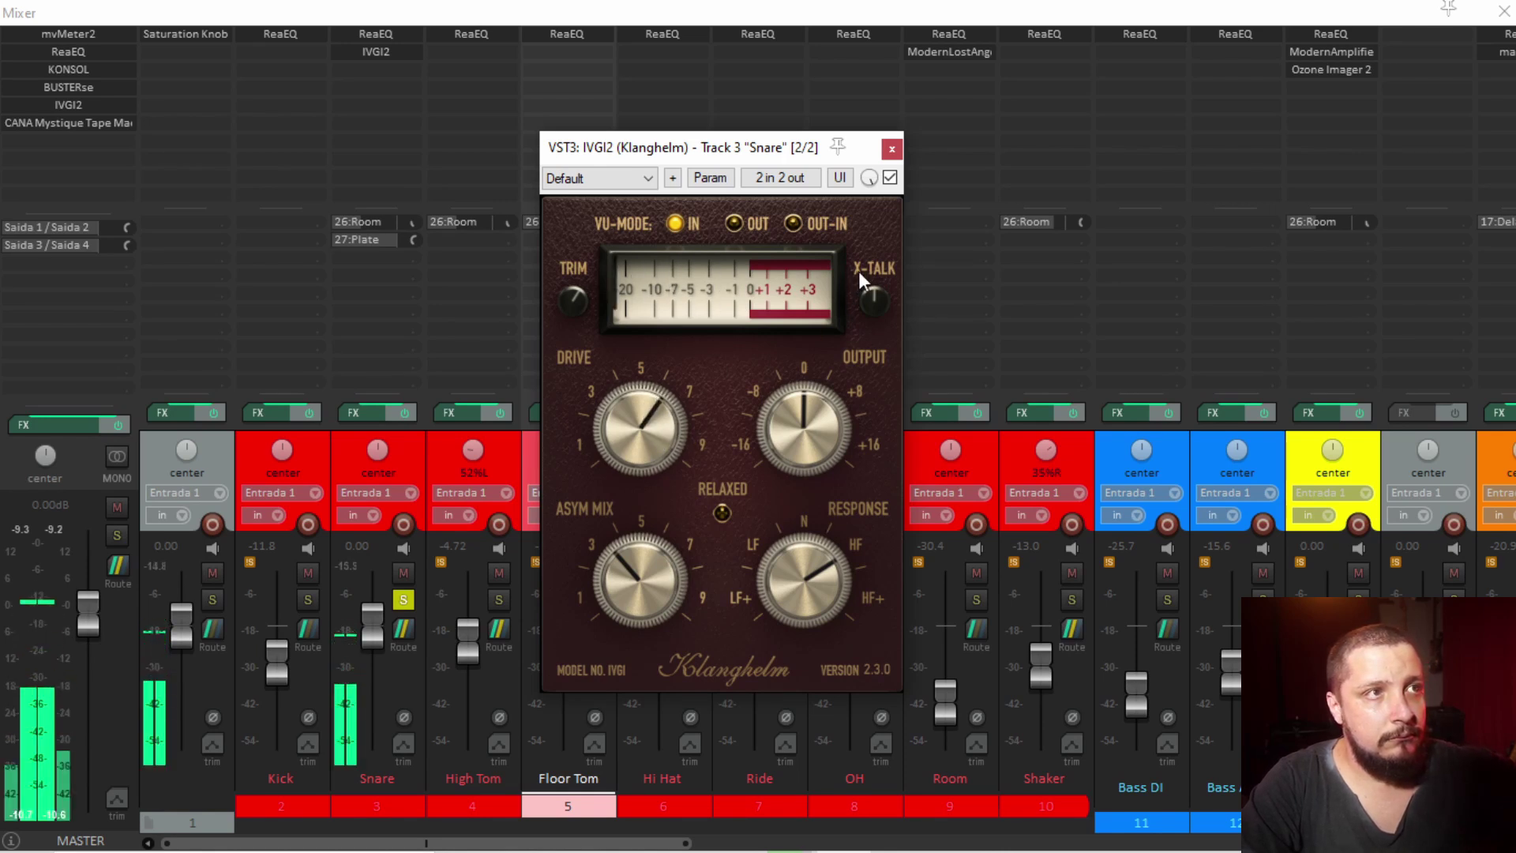
{"action": "left_click", "coordinate": [889, 184]}
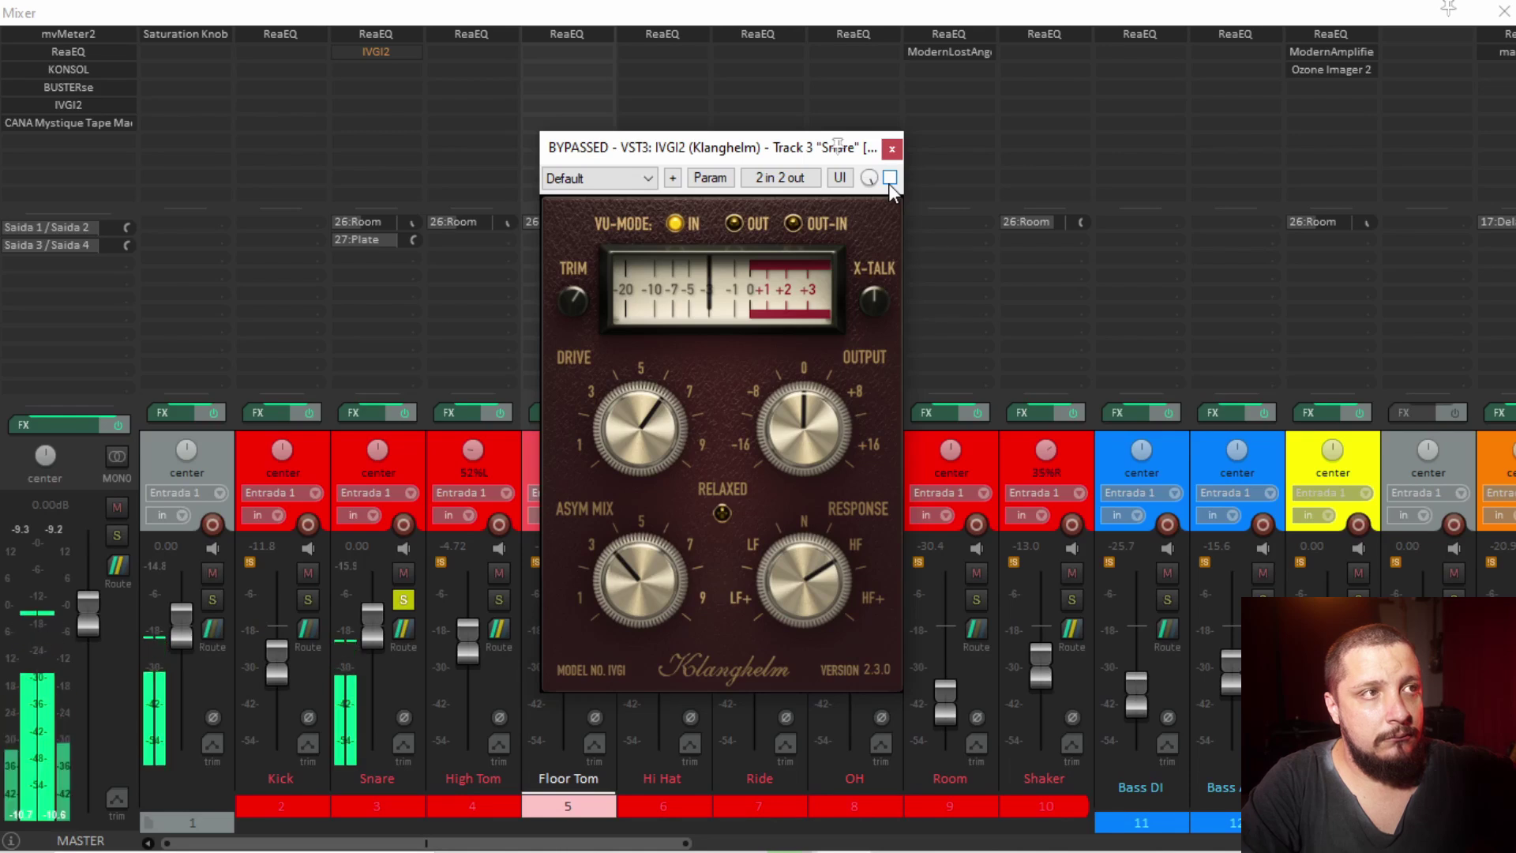
{"action": "left_click", "coordinate": [888, 183]}
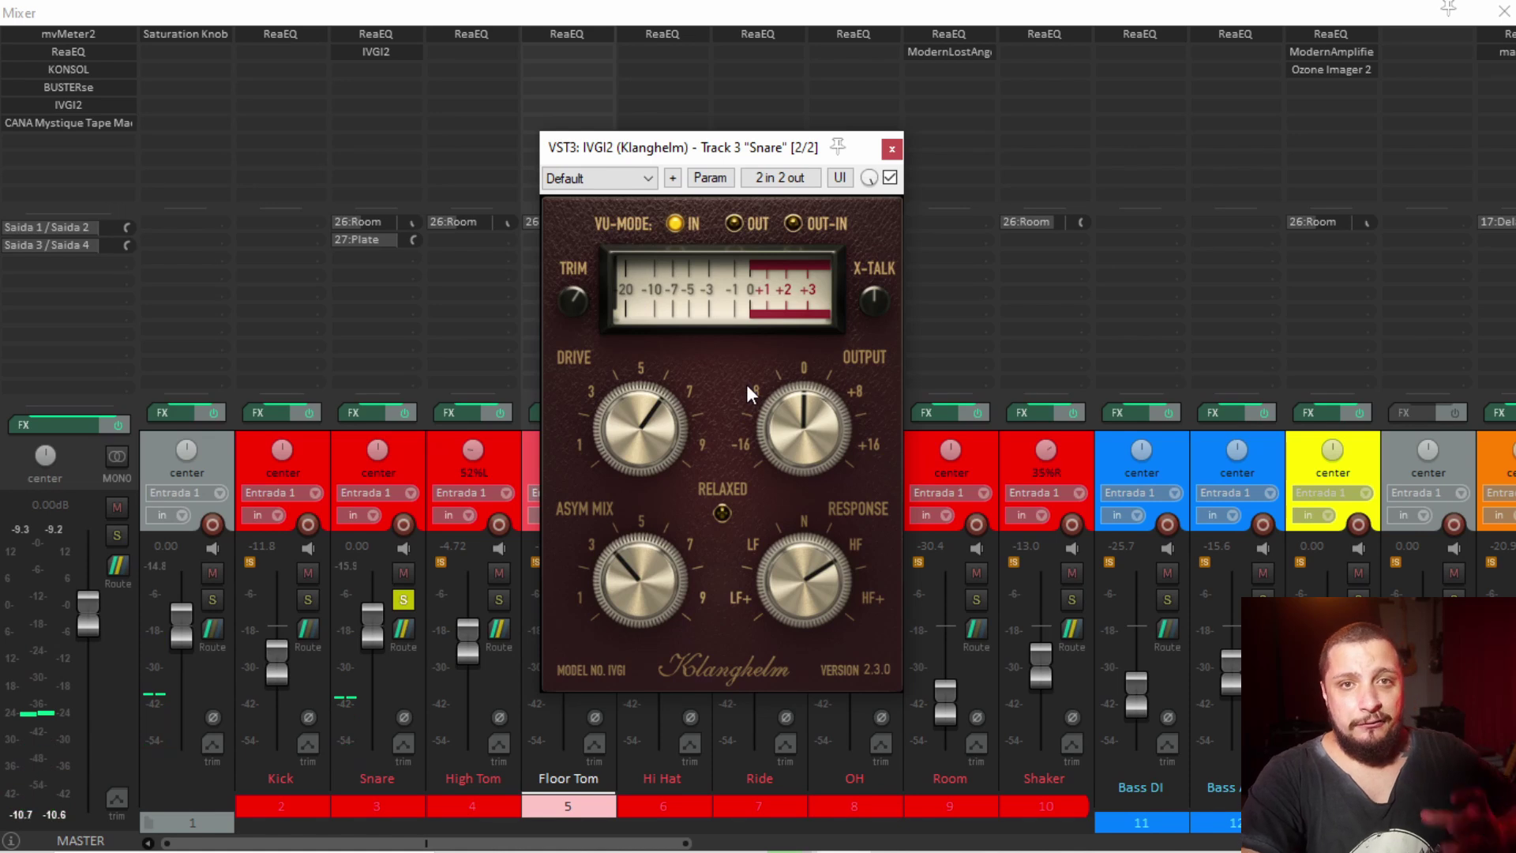
{"action": "left_click", "coordinate": [891, 151]}
{"action": "scroll", "coordinate": [917, 213], "scroll_direction": "down", "scroll_amount": 5}
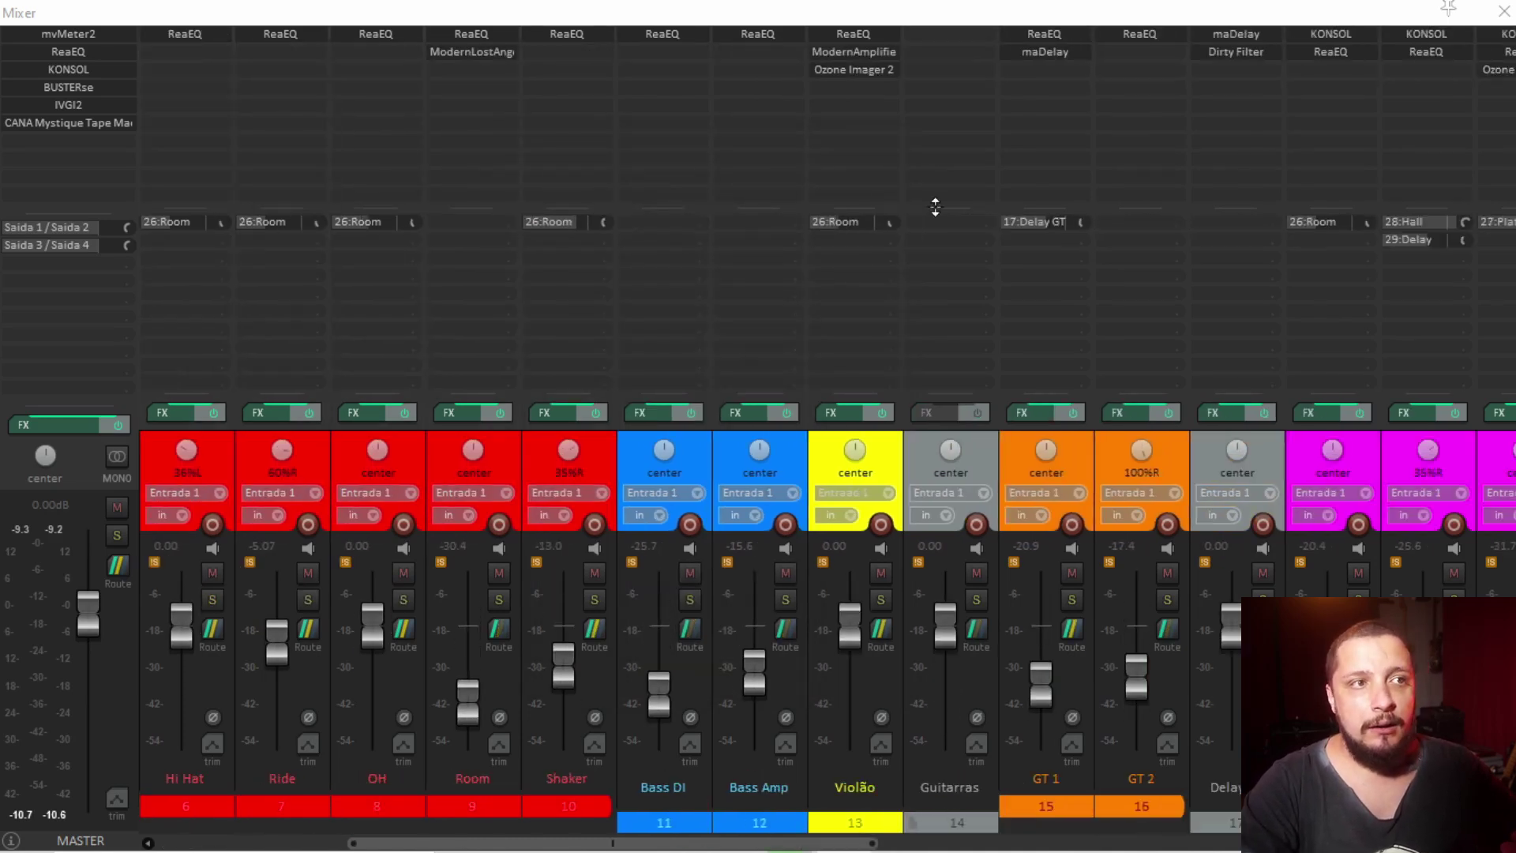
{"action": "scroll", "coordinate": [1241, 448], "scroll_direction": "down", "scroll_amount": 3}
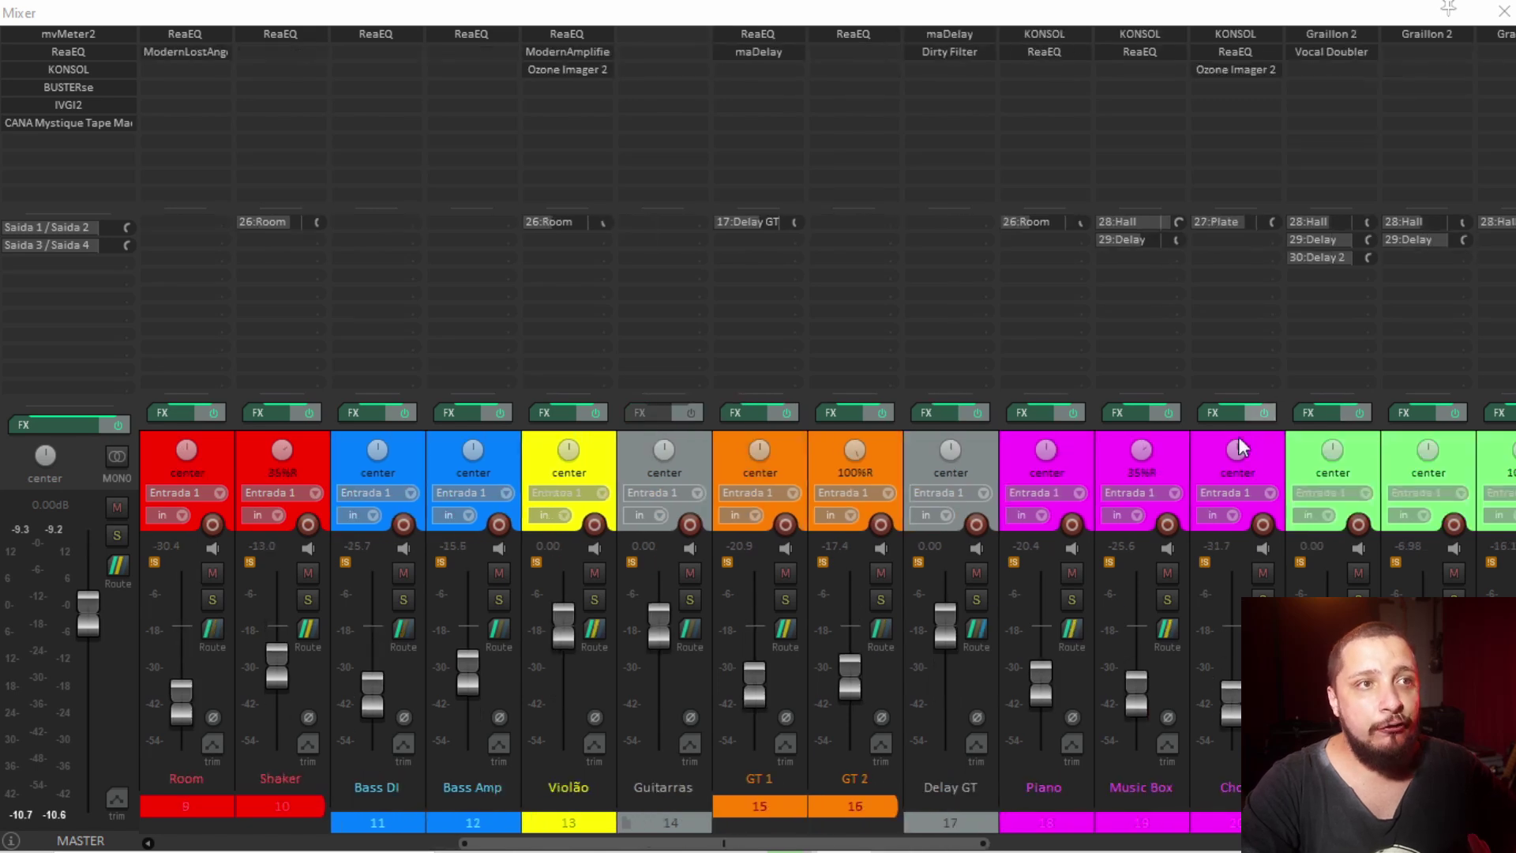
{"action": "scroll", "coordinate": [263, 375], "scroll_direction": "up", "scroll_amount": 3}
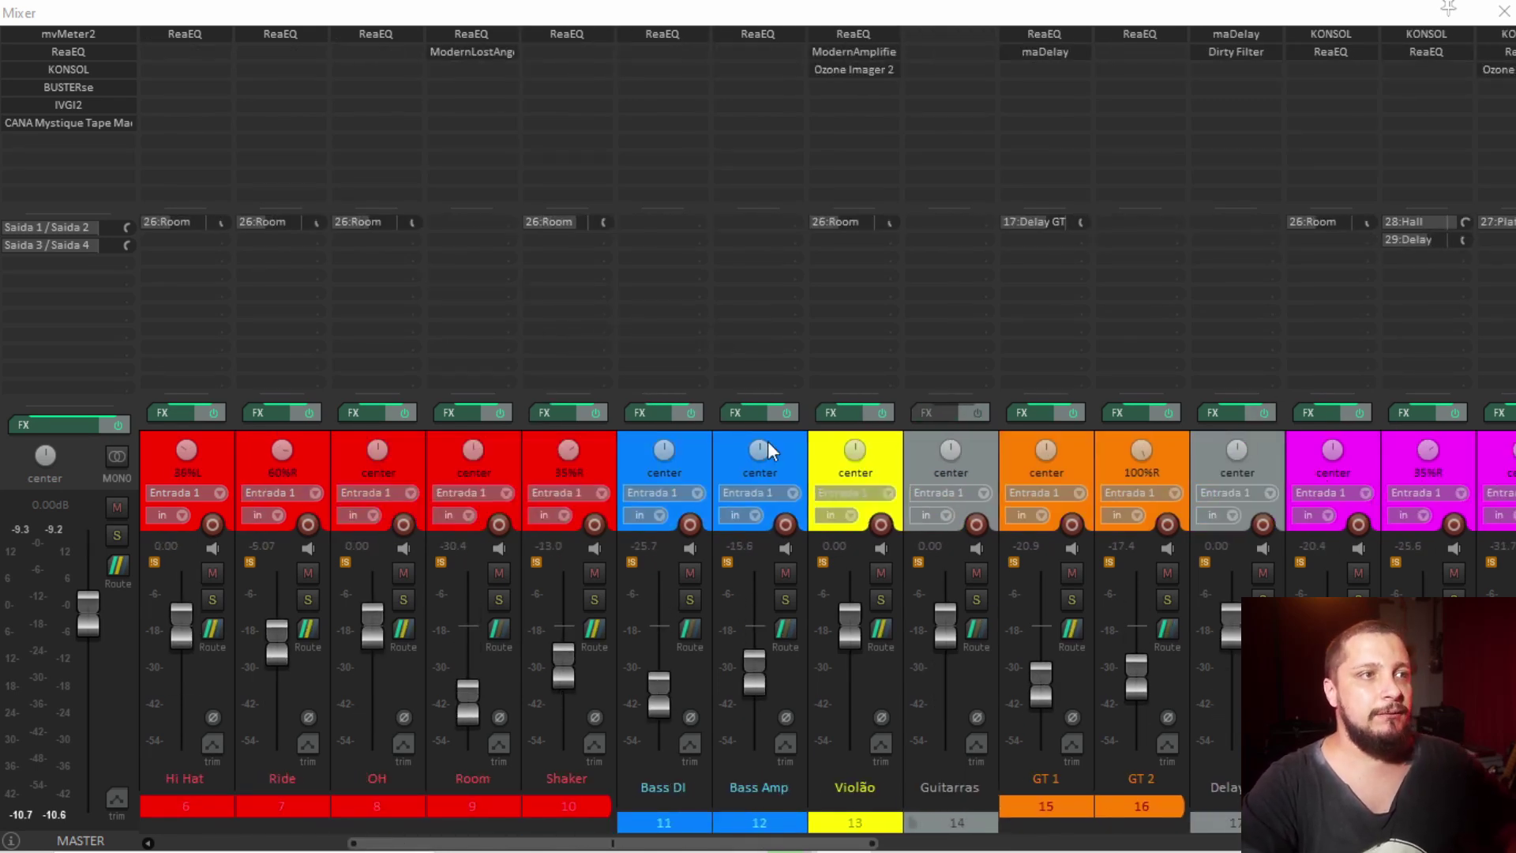
{"action": "scroll", "coordinate": [834, 613], "scroll_direction": "down", "scroll_amount": 9}
{"action": "scroll", "coordinate": [909, 561], "scroll_direction": "up", "scroll_amount": 4}
{"action": "scroll", "coordinate": [905, 553], "scroll_direction": "up", "scroll_amount": 10}
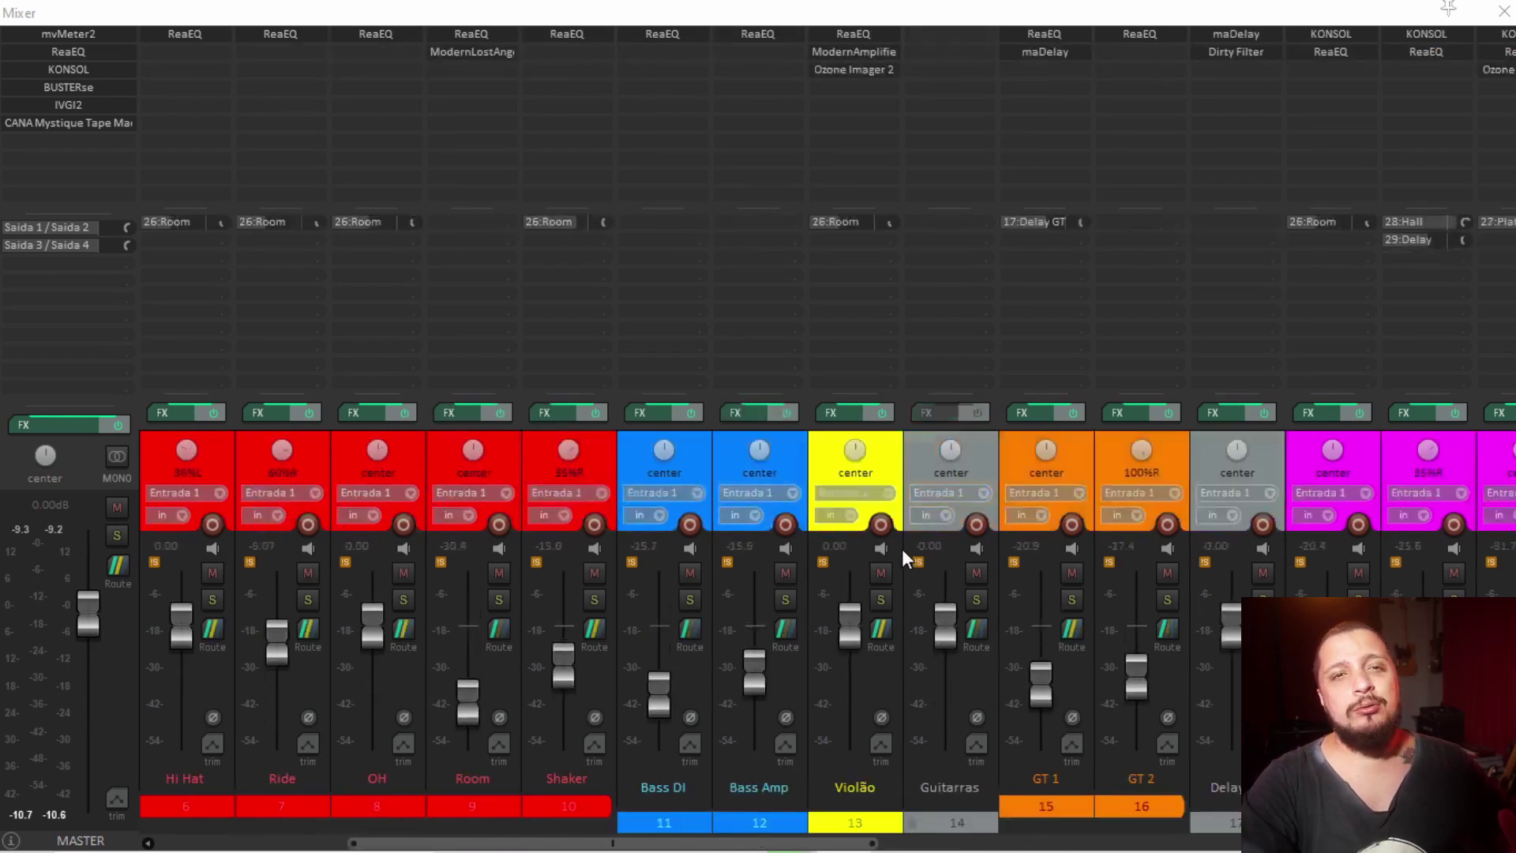